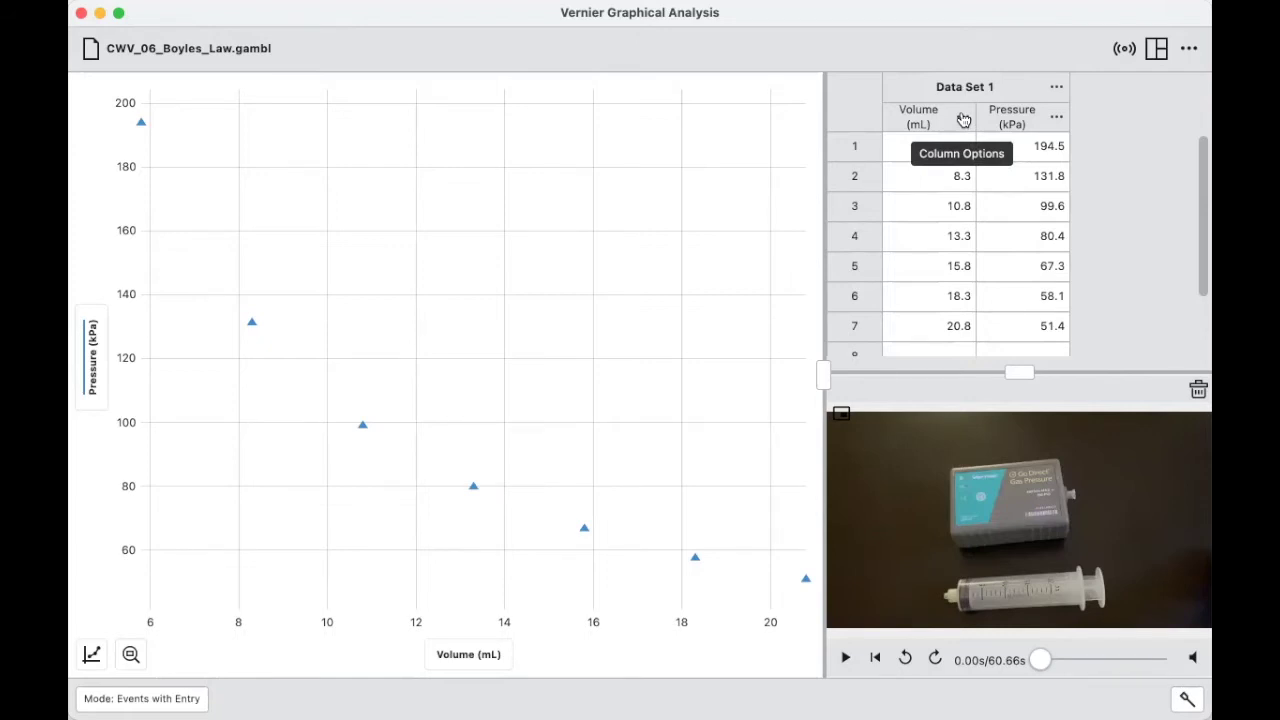
Add a calculated column named '1/Volume' with units 1/mL
click(962, 119)
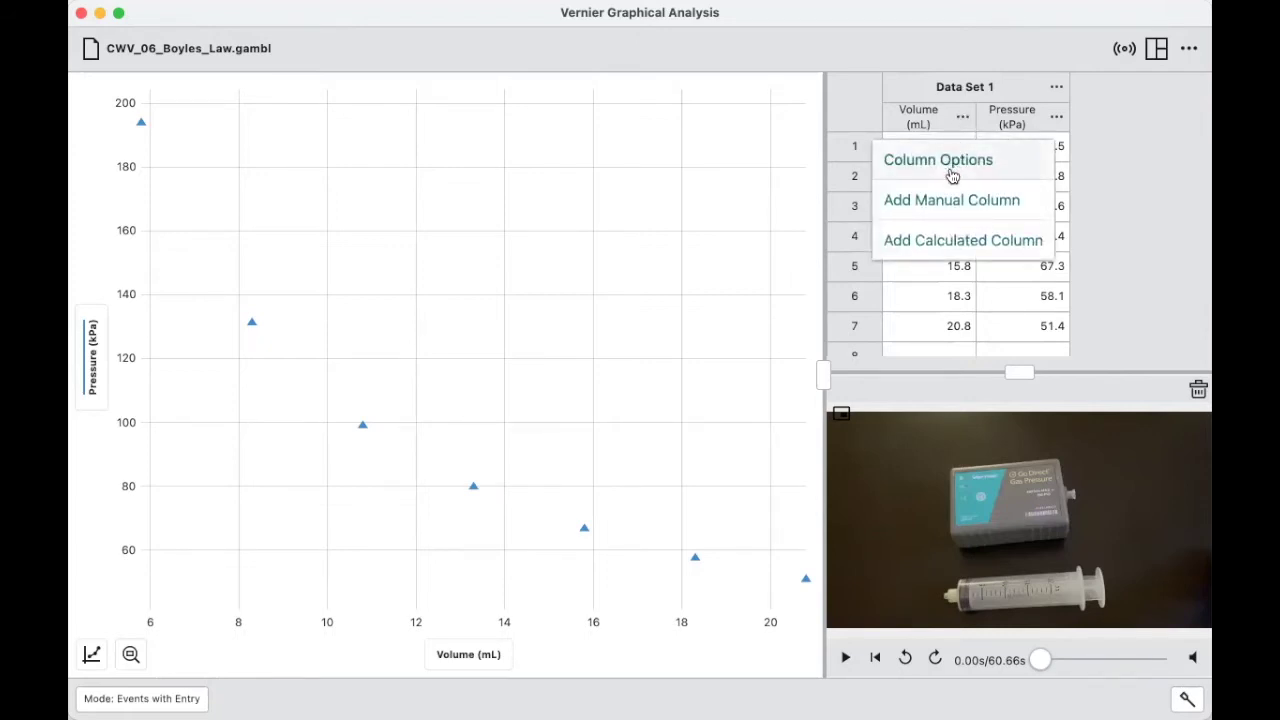
click(930, 244)
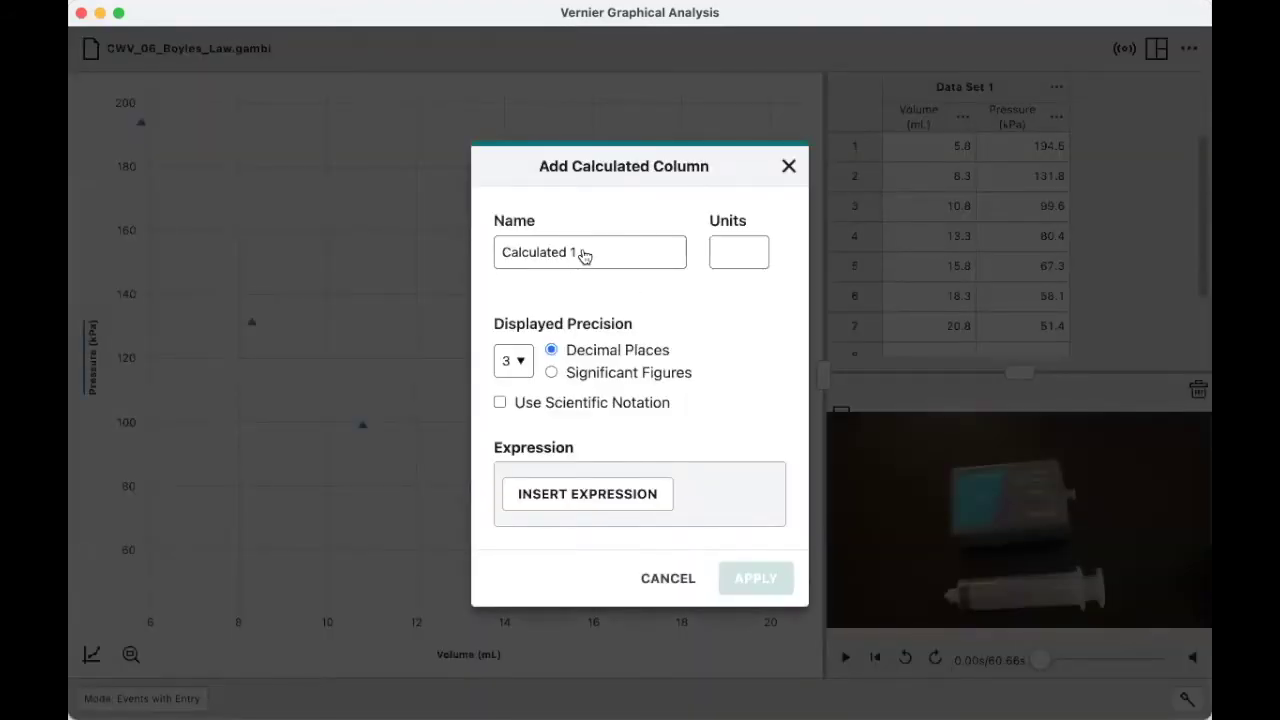
click(585, 254)
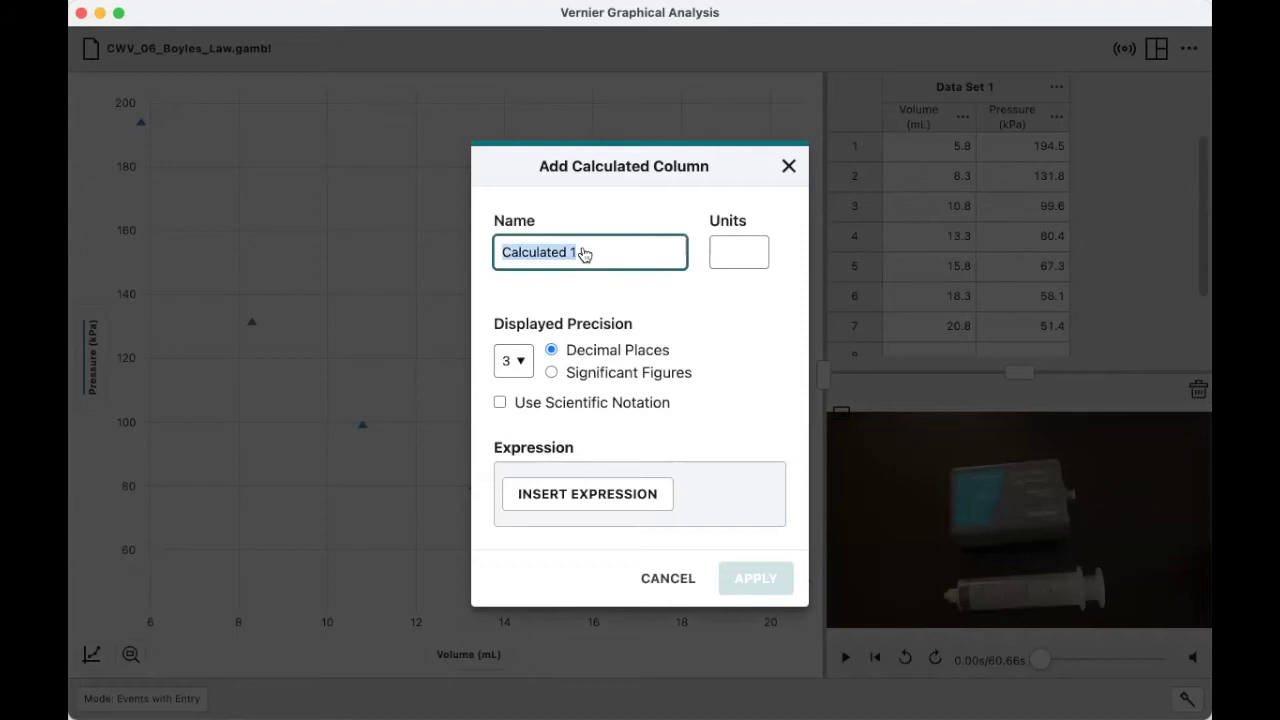
text(1/V)
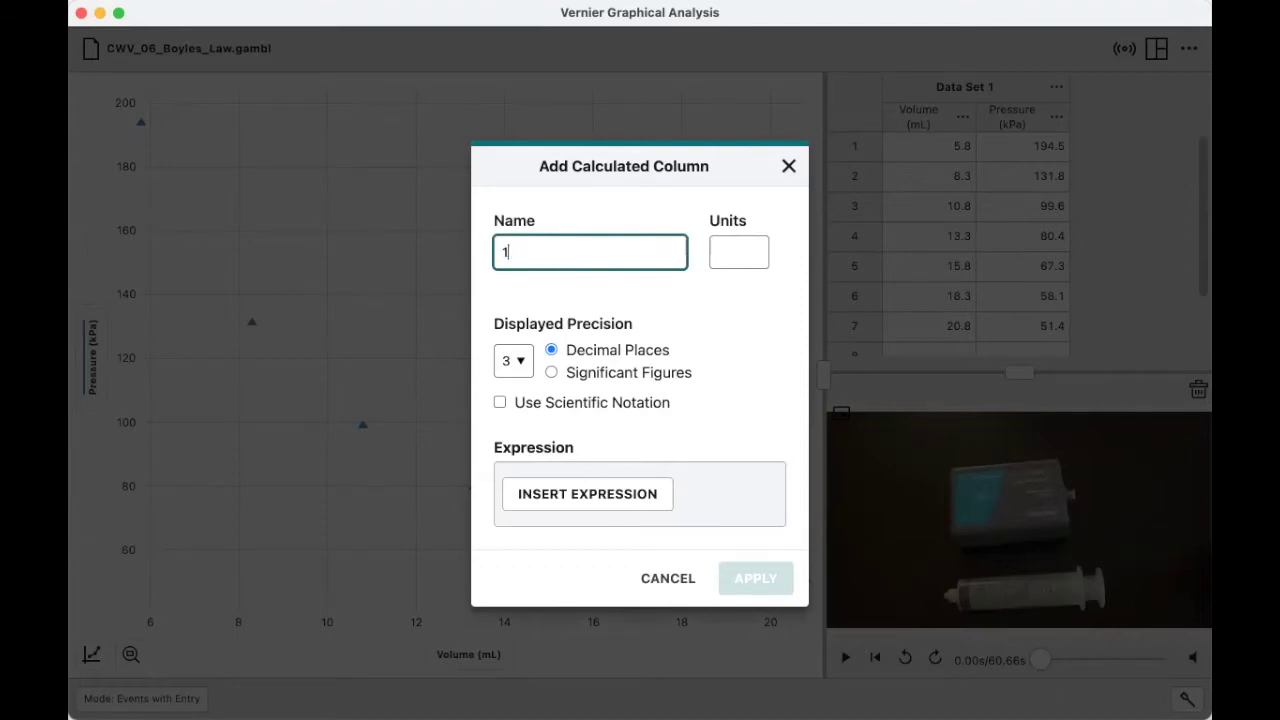
text(olume)
click(729, 262)
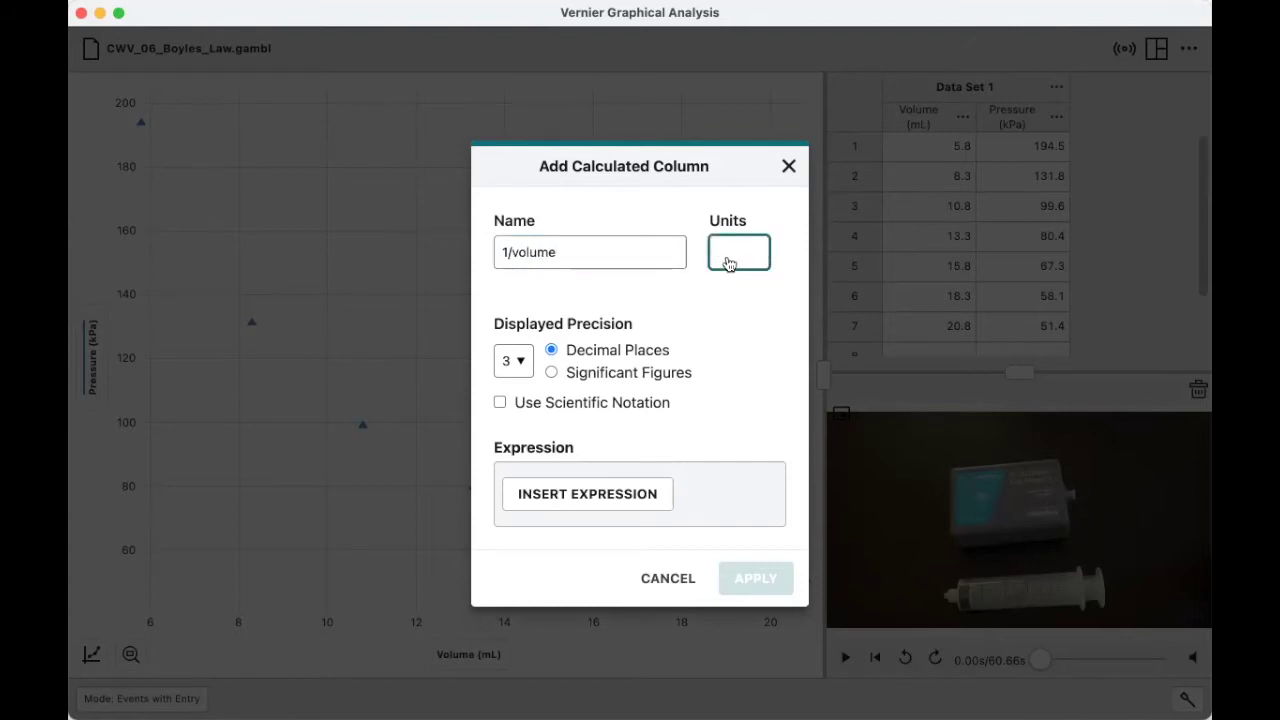
text(1/mL)
Set the column's expression to the A/X template with A = 1 and X = Volume
click(635, 496)
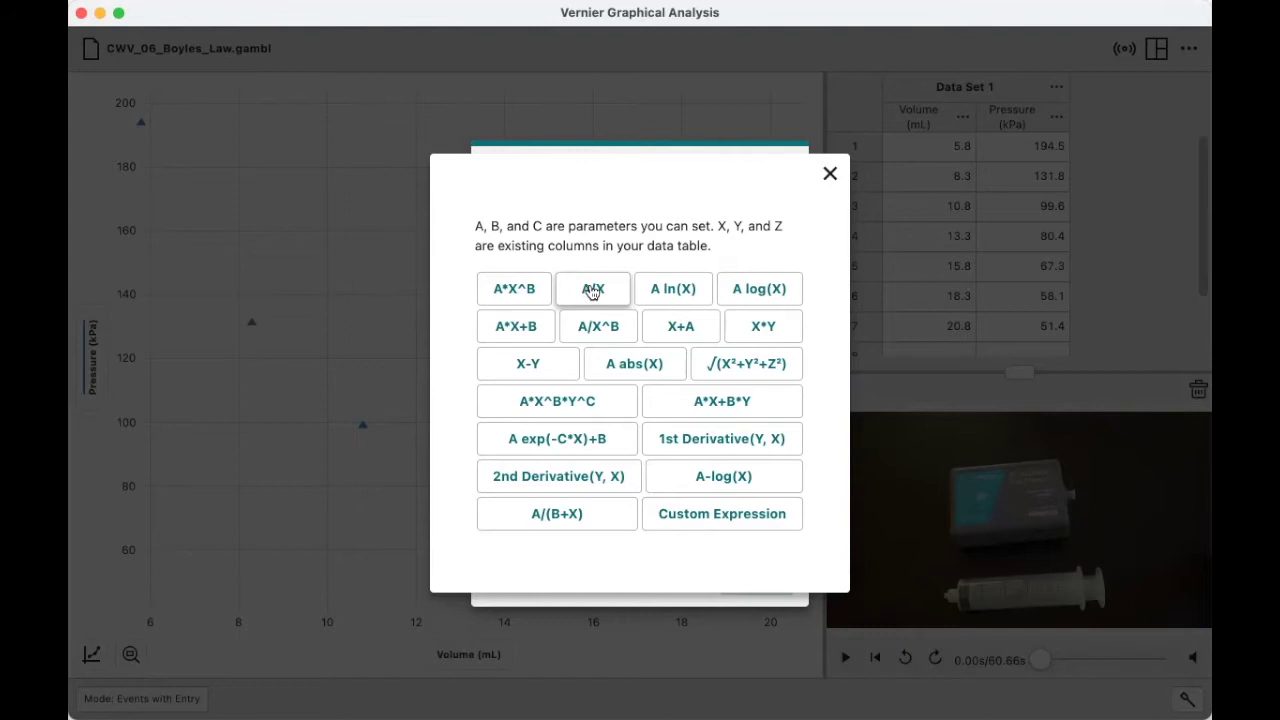
click(593, 290)
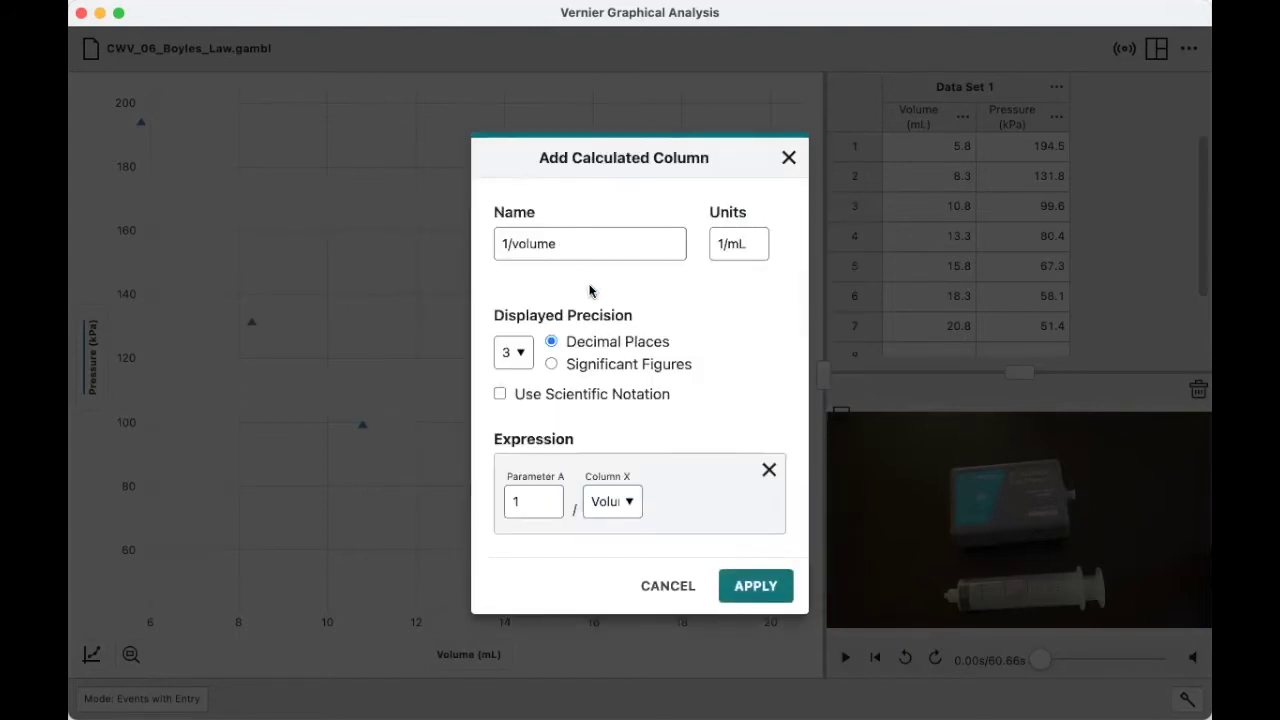
click(518, 505)
text(1)
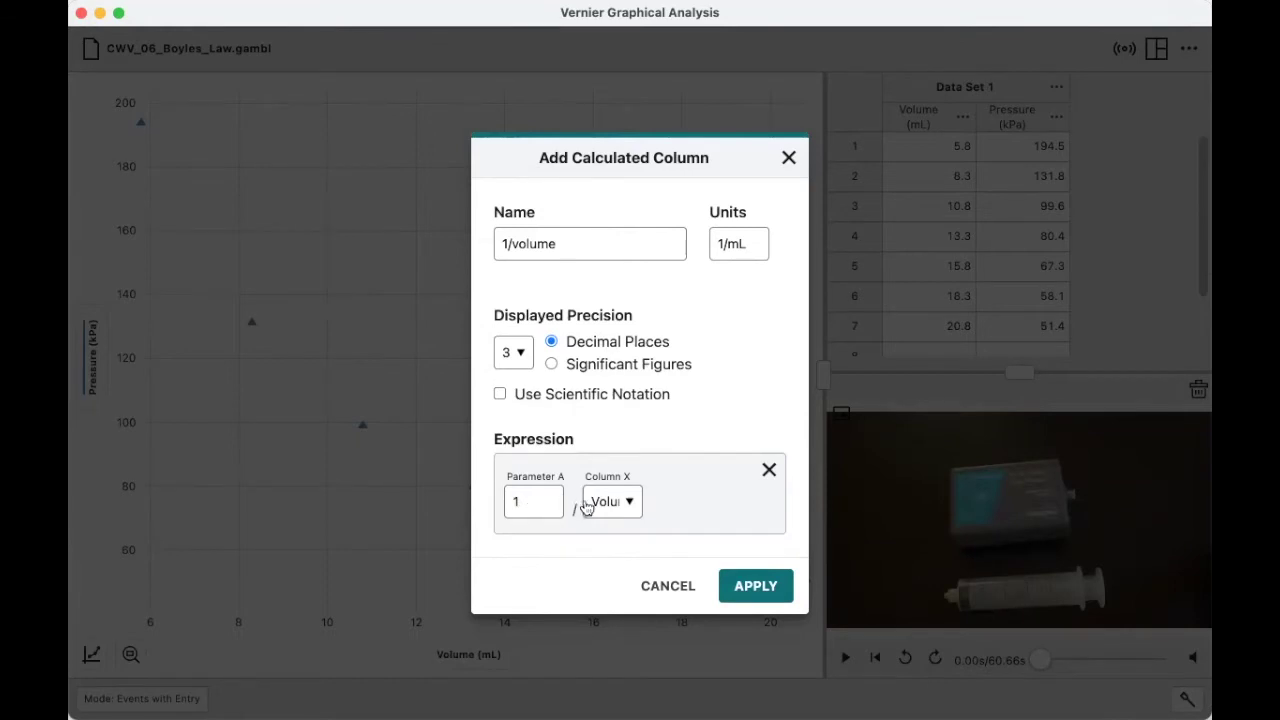
click(628, 503)
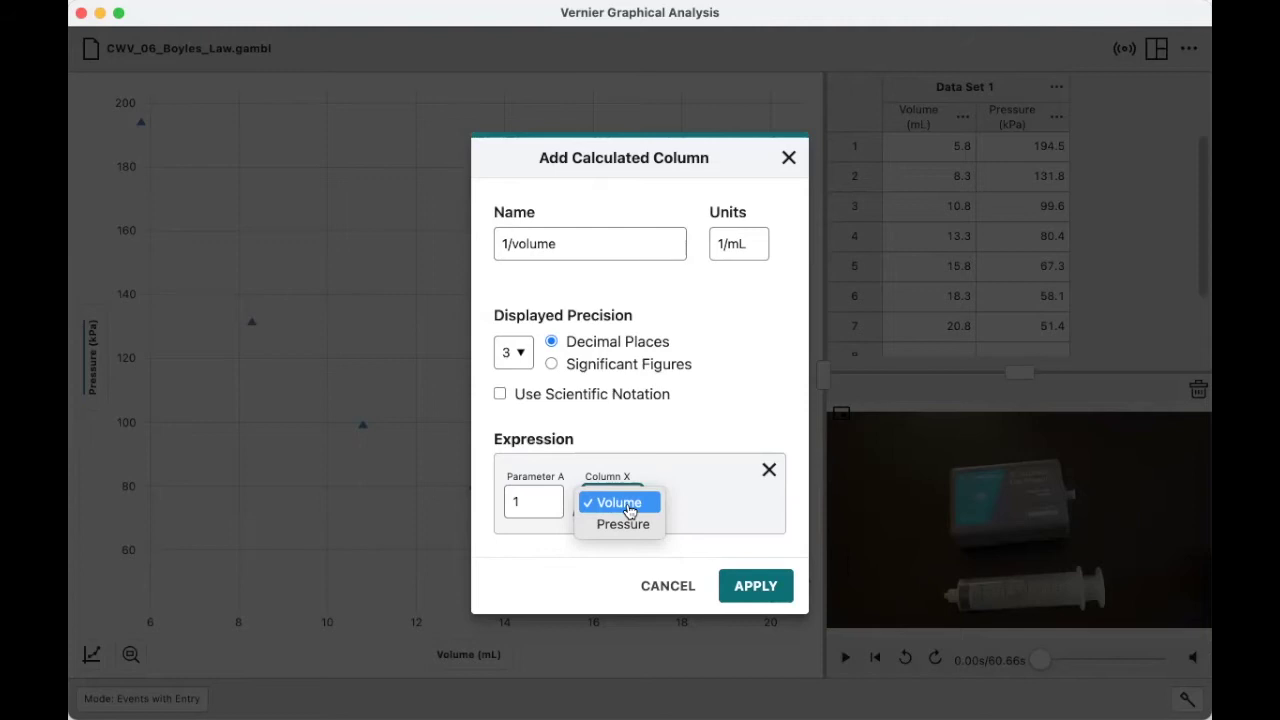
click(764, 590)
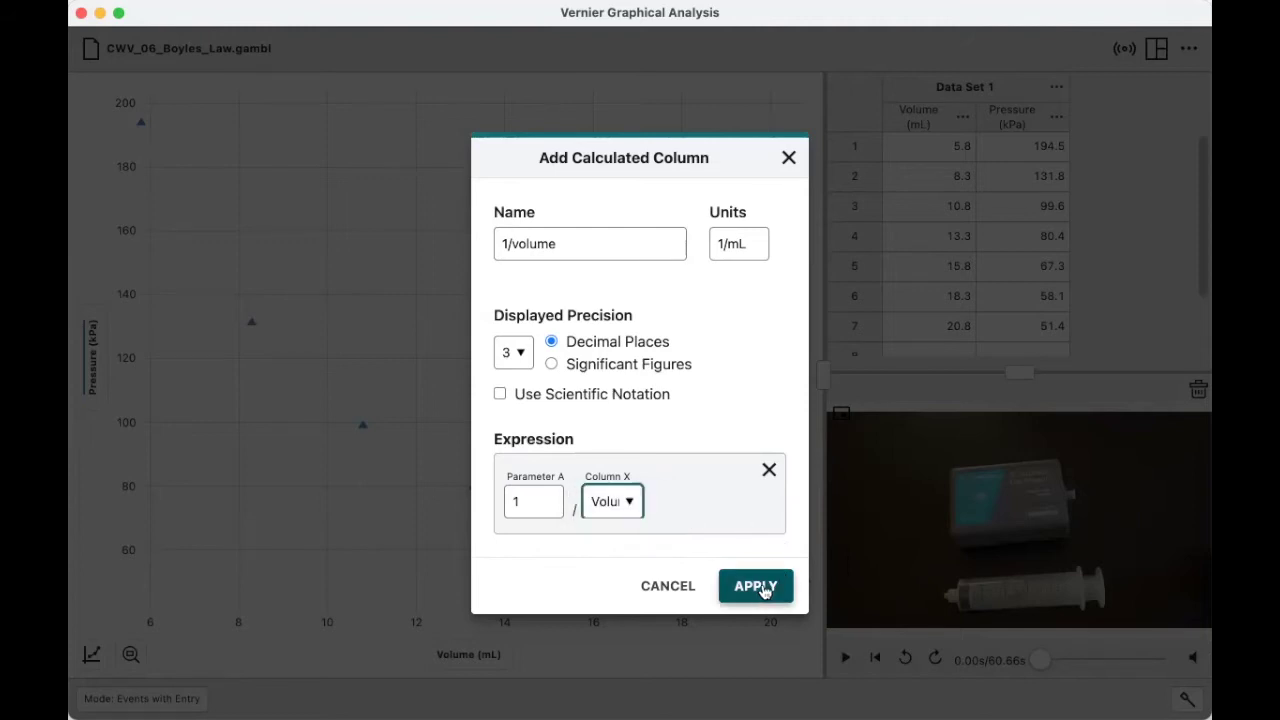
Create the 1/volume column and switch the layout to two graphs
click(752, 588)
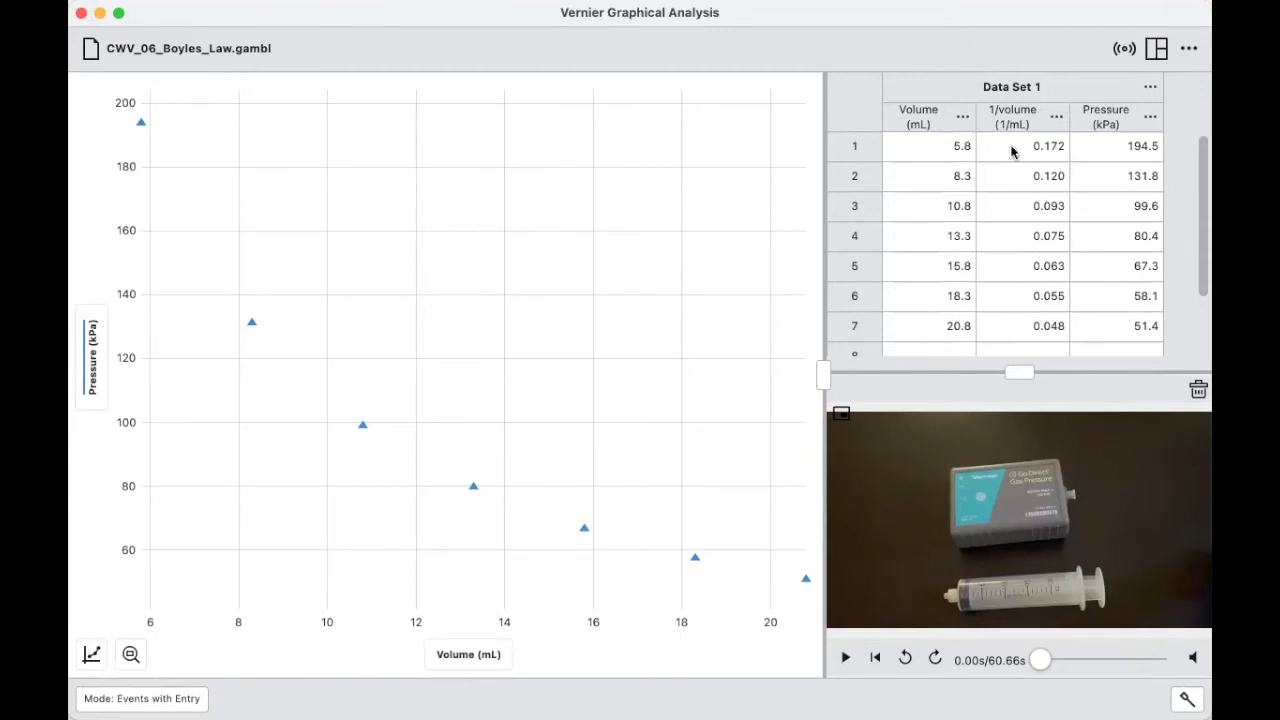
click(1156, 50)
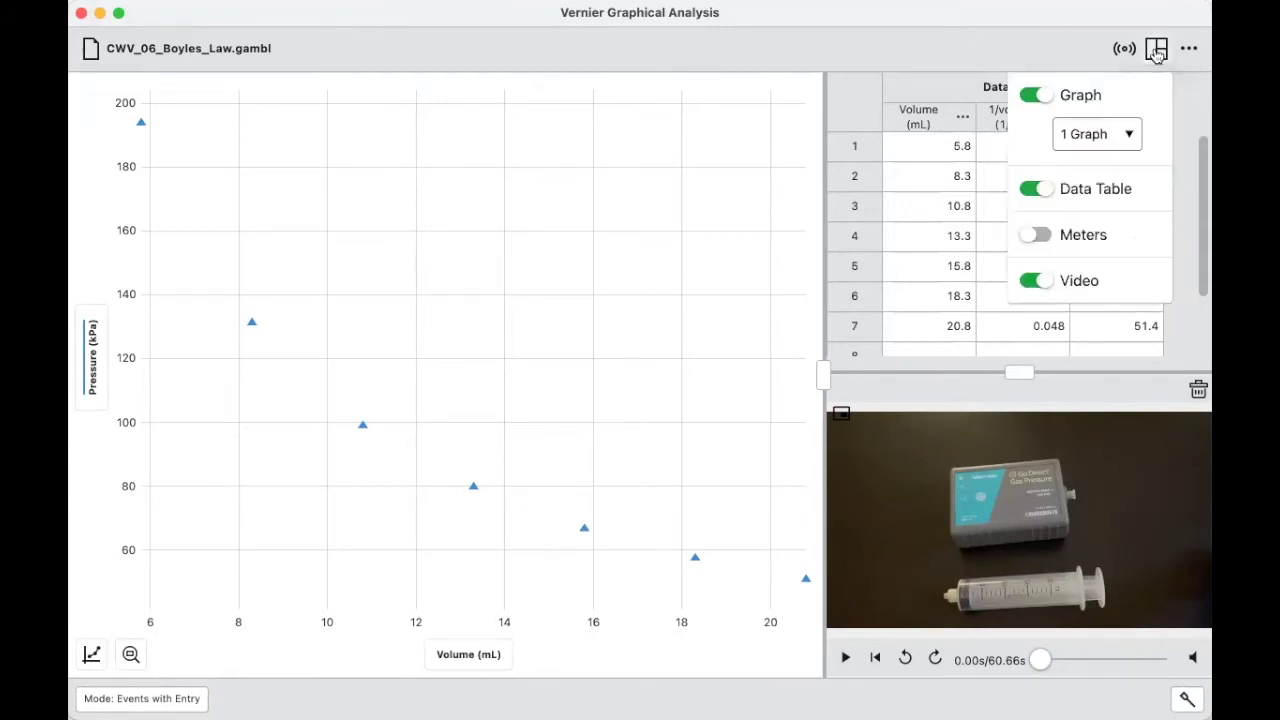
click(1131, 136)
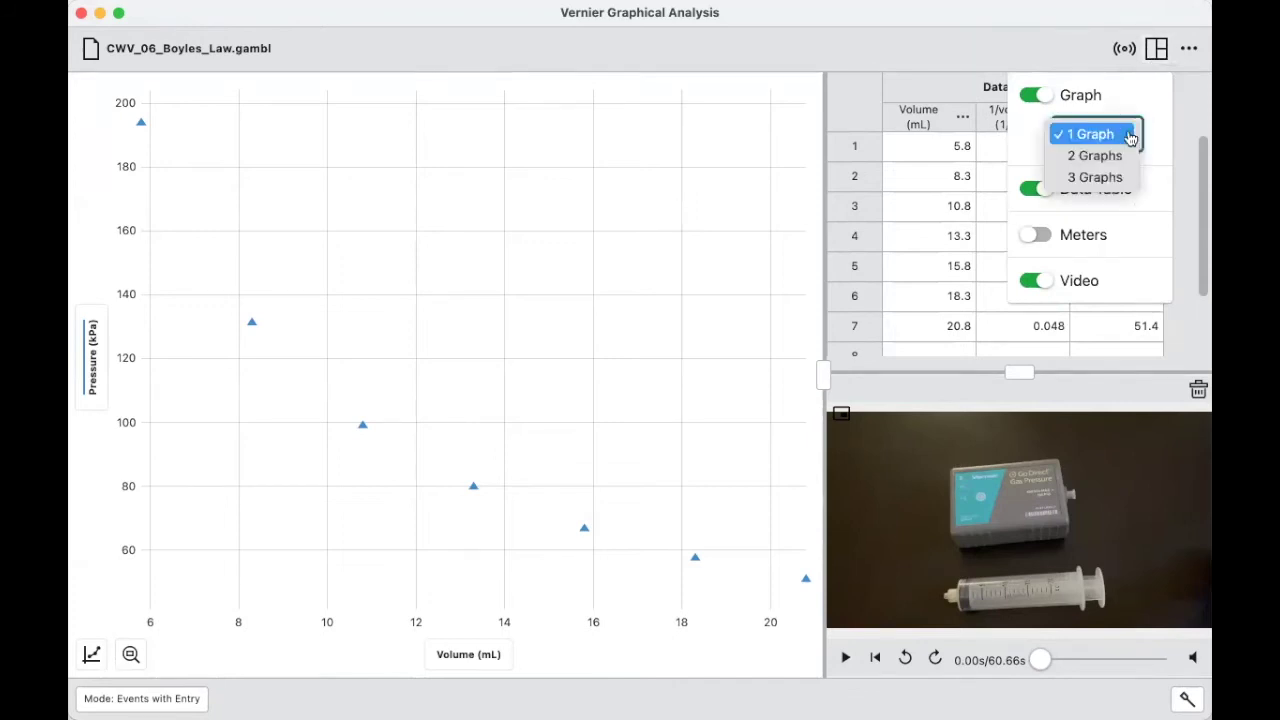
click(1119, 157)
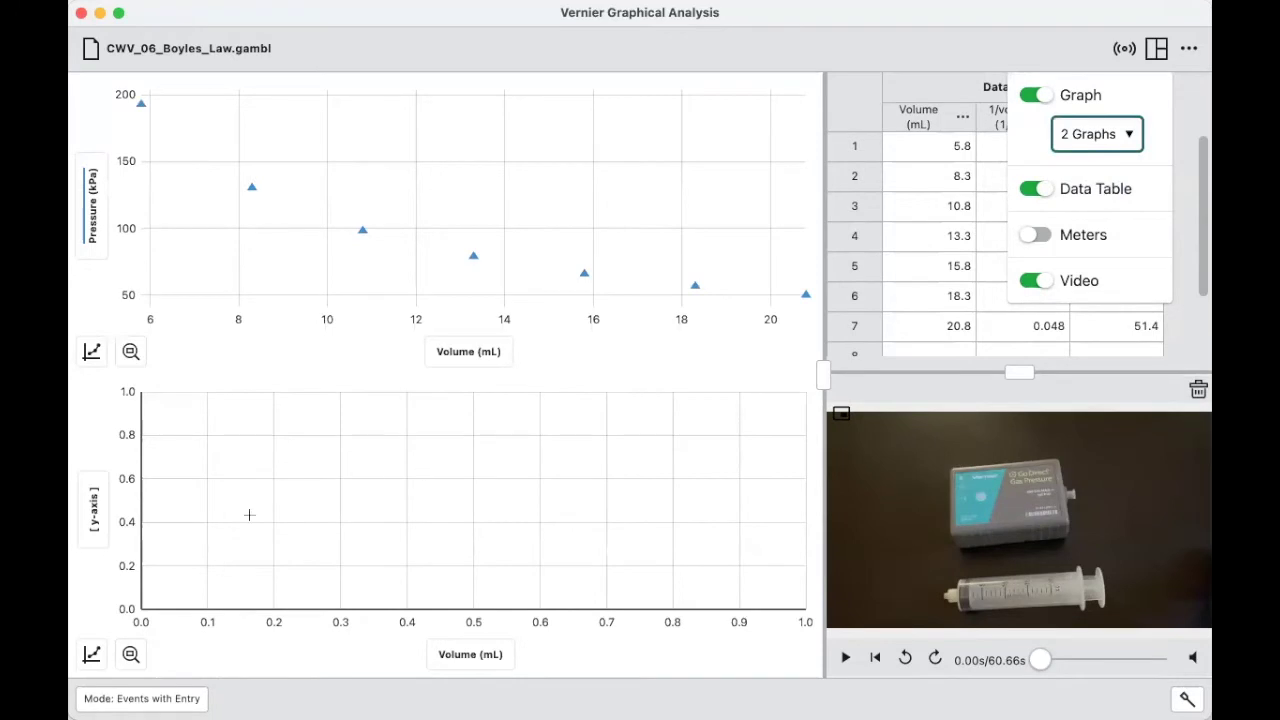
Make the lower graph plot Pressure against 1/volume
click(96, 519)
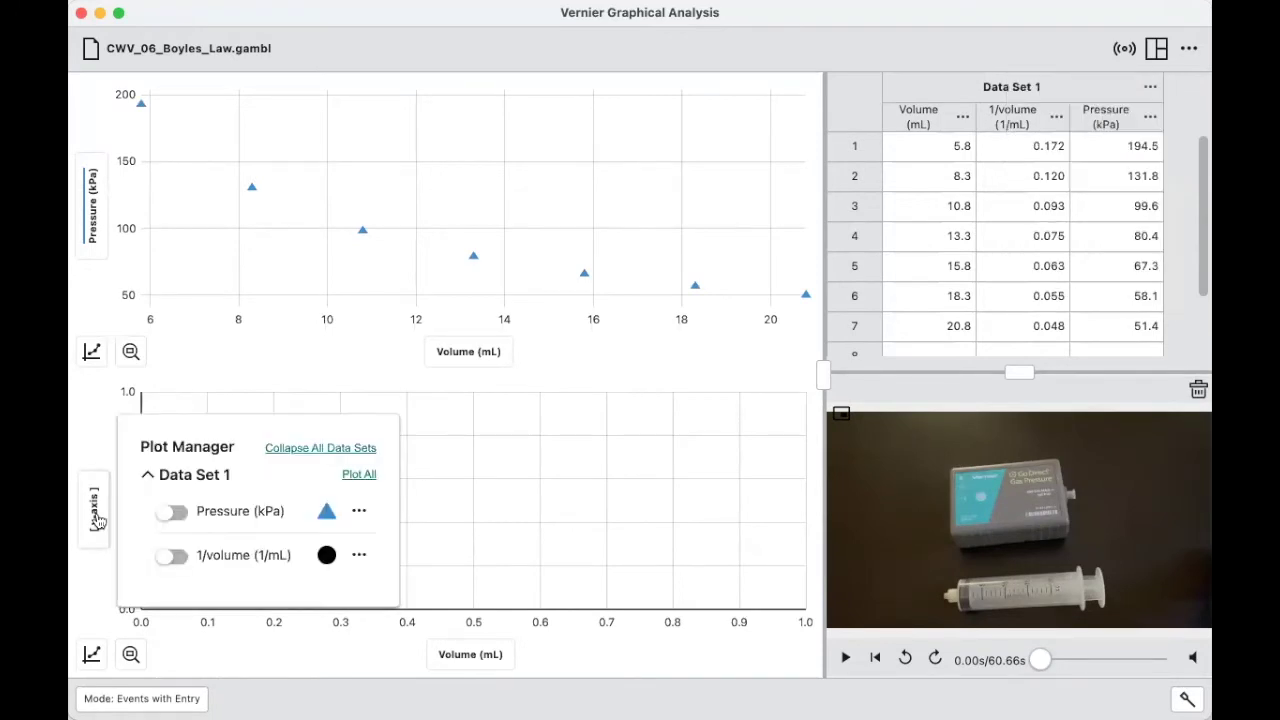
click(172, 512)
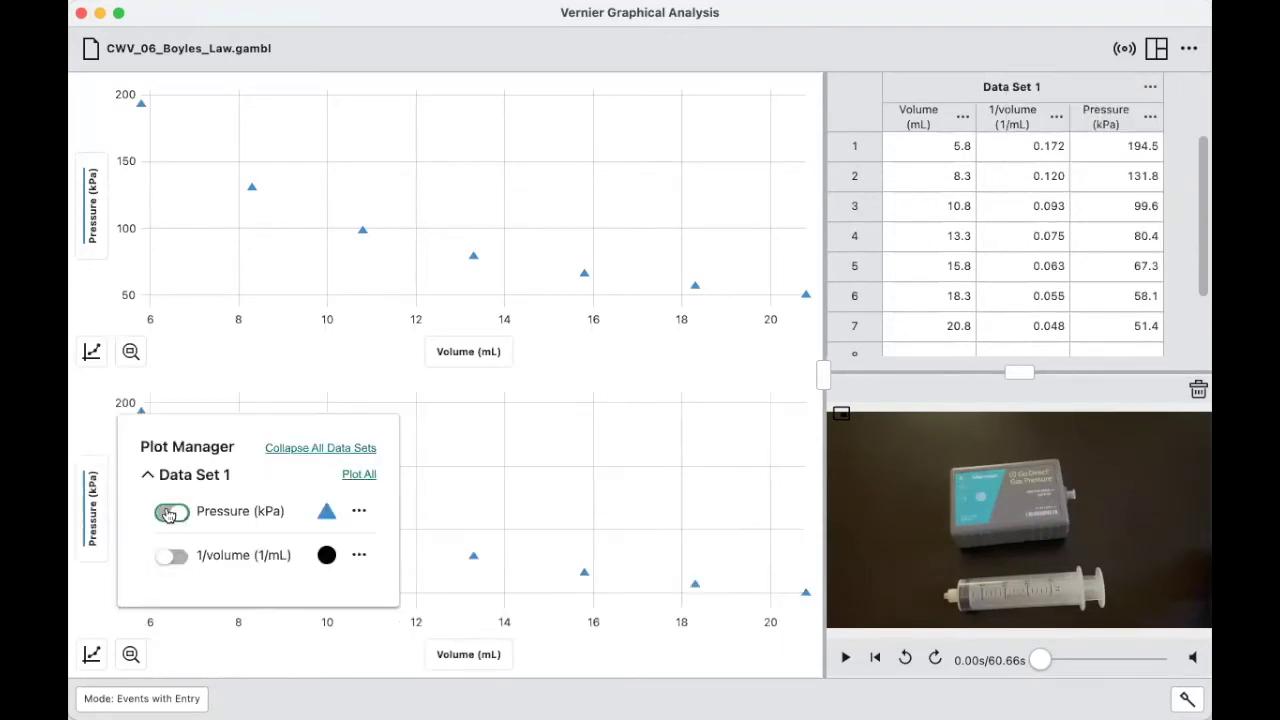
click(455, 656)
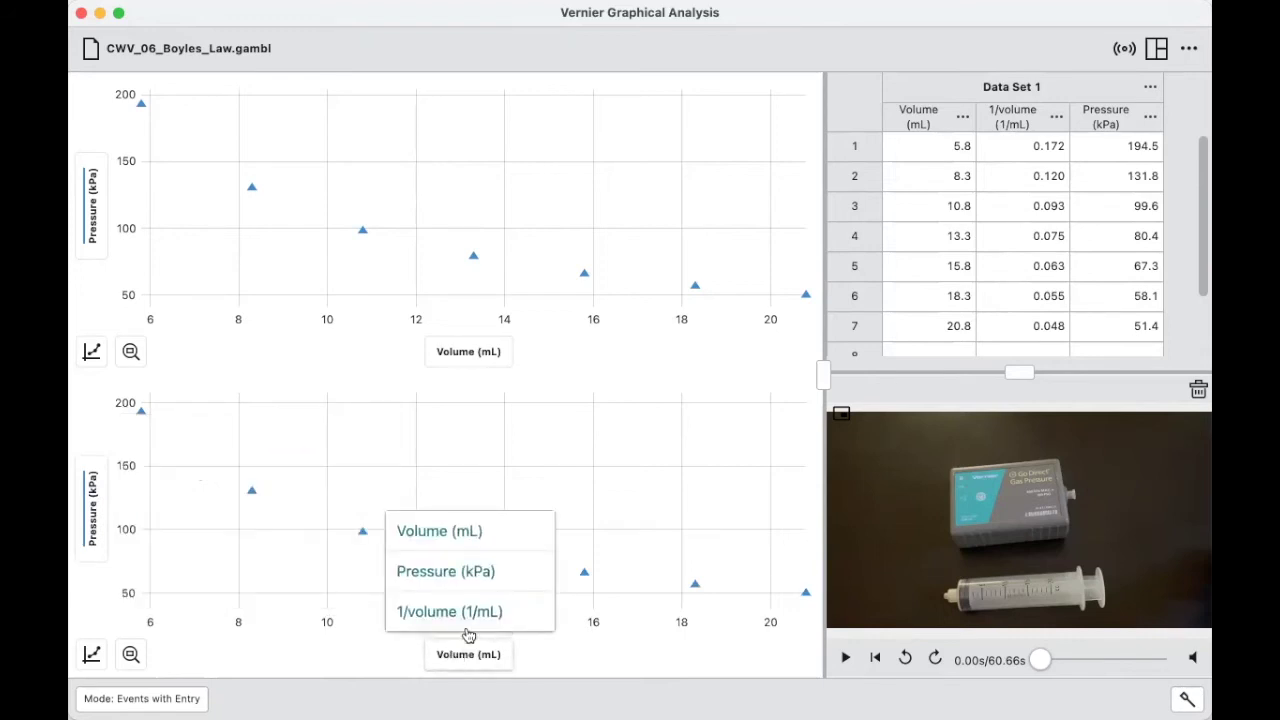
click(466, 613)
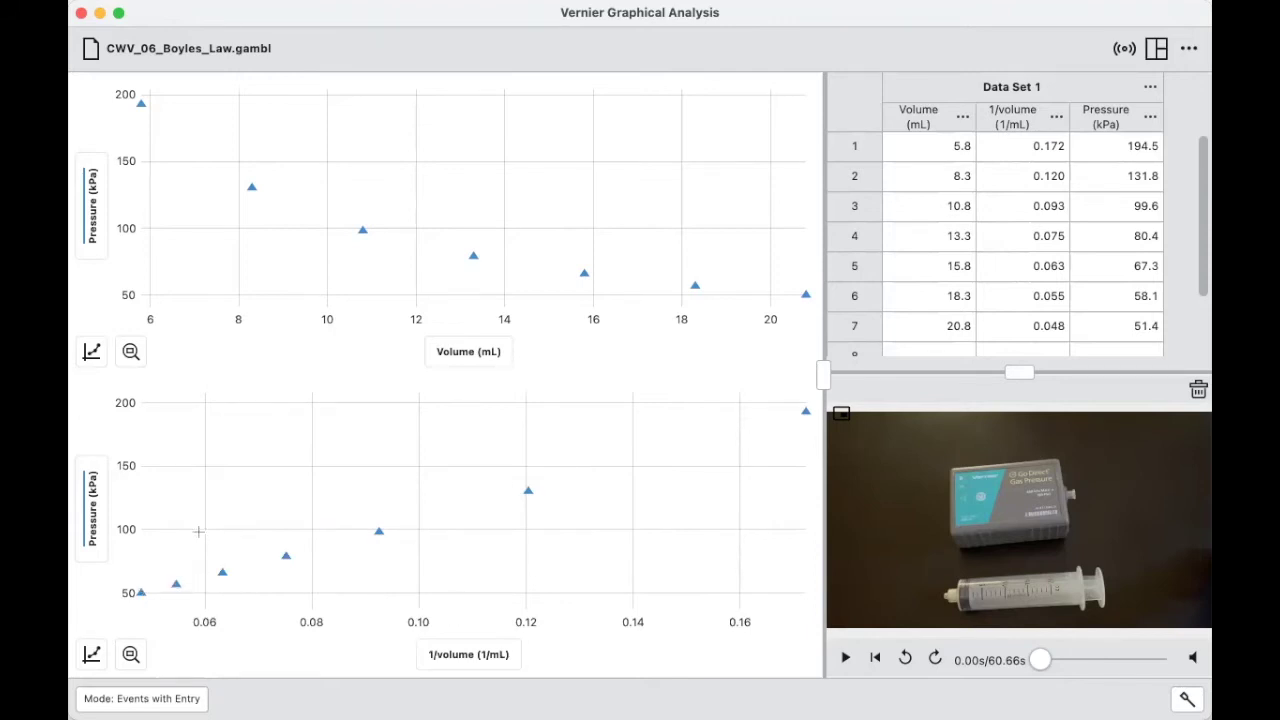
Apply a linear fit to the Pressure vs 1/volume graph and move the fit box to show slope 1151
click(91, 654)
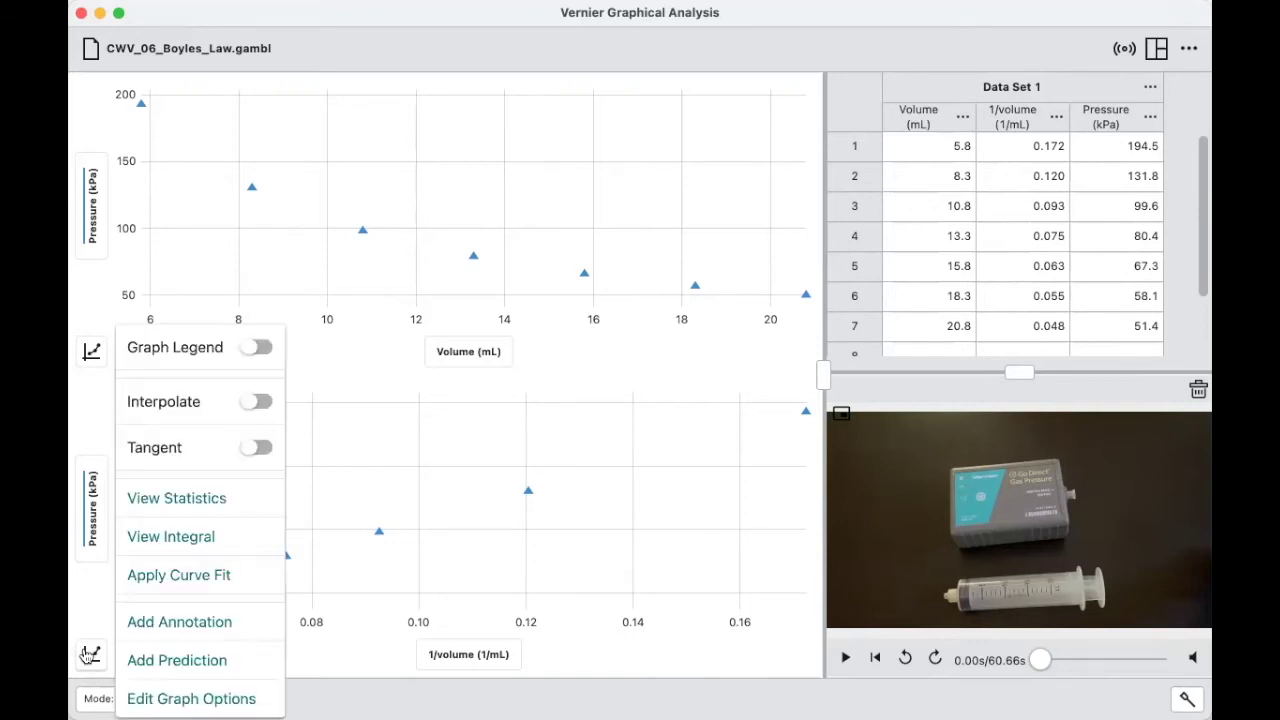
click(196, 586)
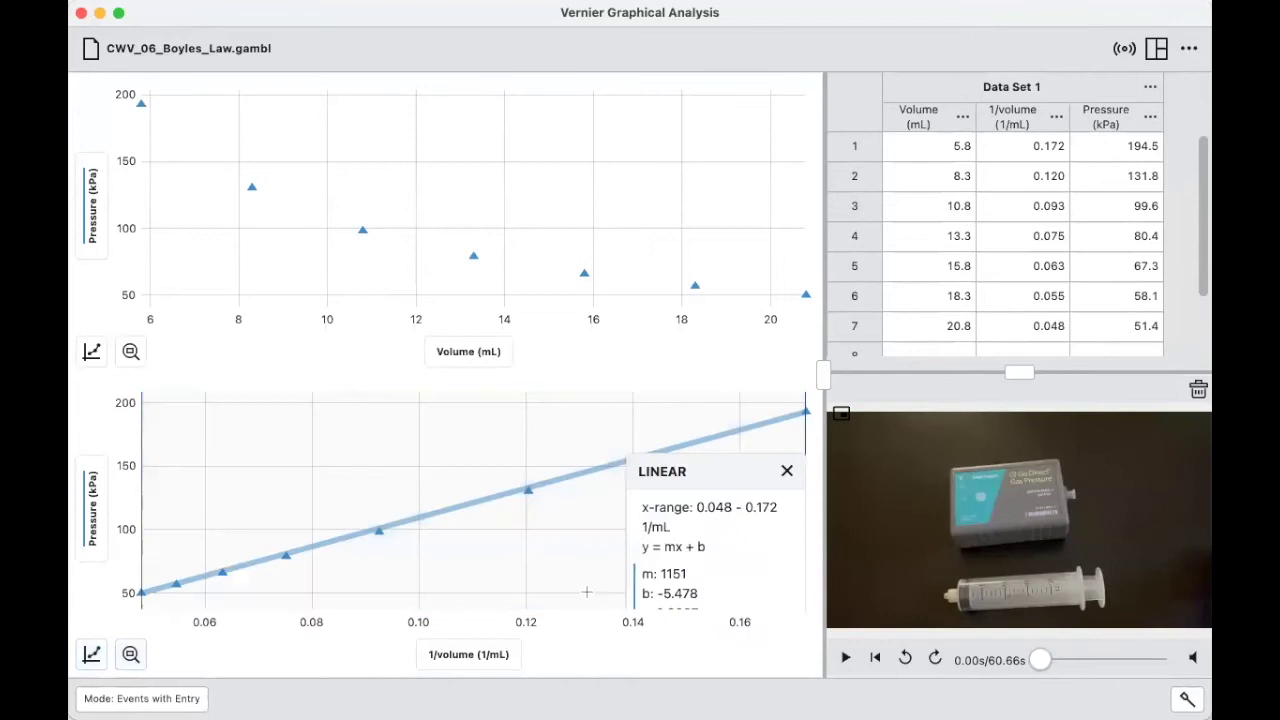
drag(716, 471, 706, 459)
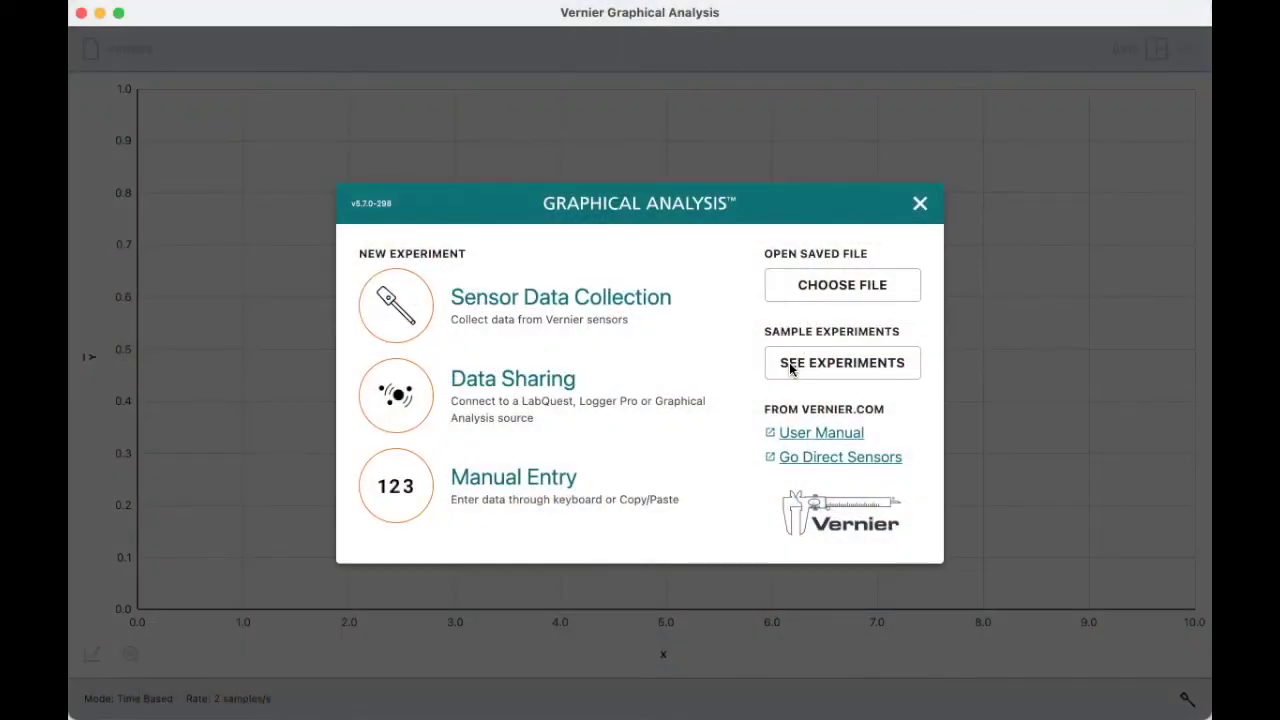
Filter the sample experiments to Physics with Vernier and open 06 Ball Toss
click(788, 367)
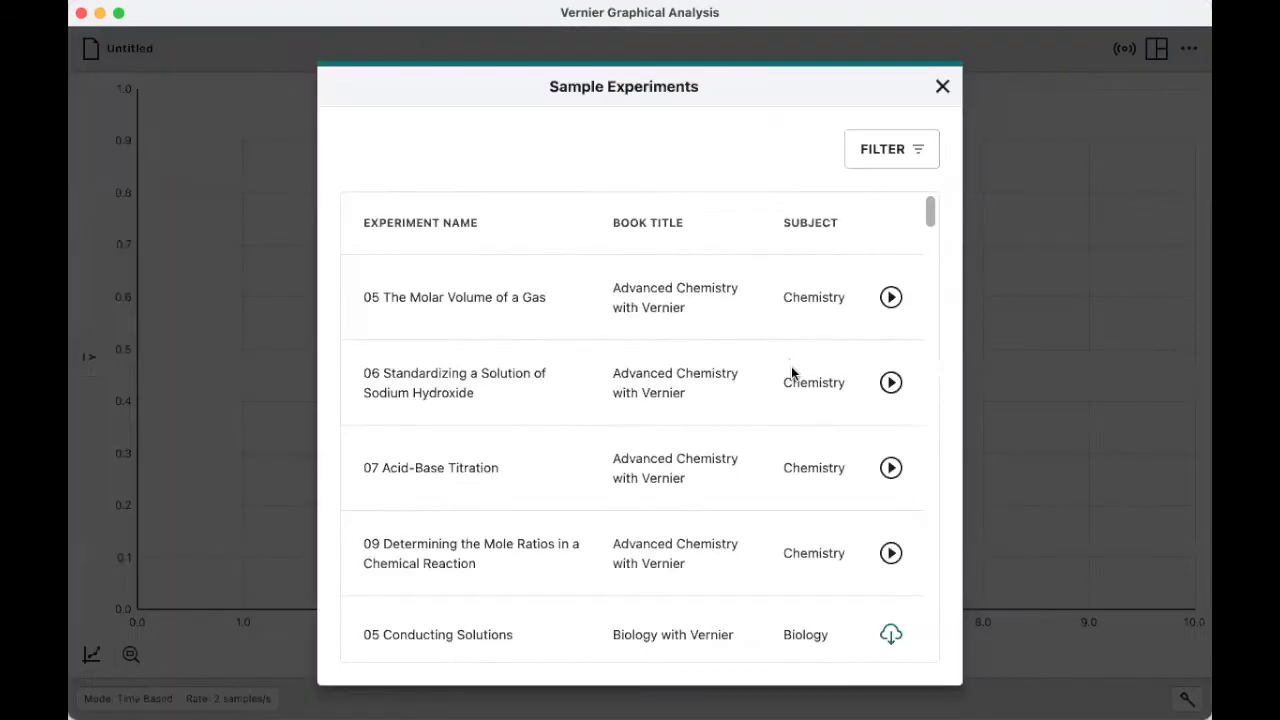
click(878, 149)
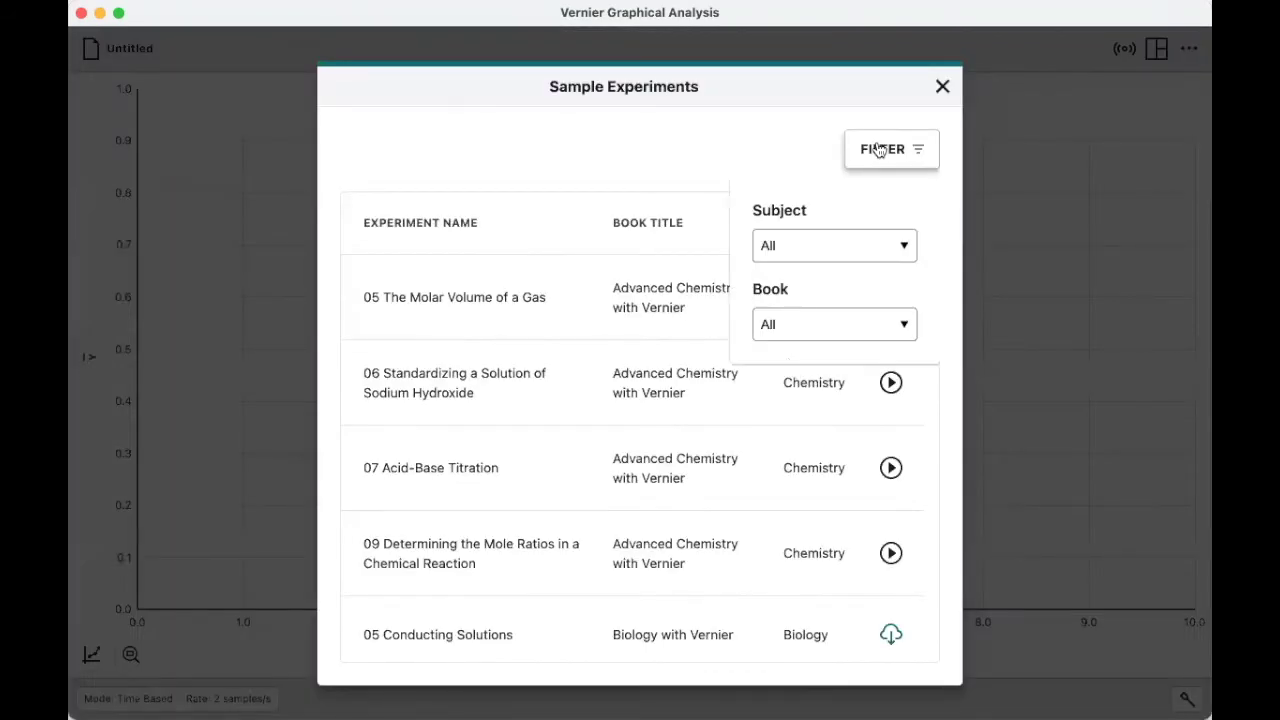
click(899, 327)
click(907, 432)
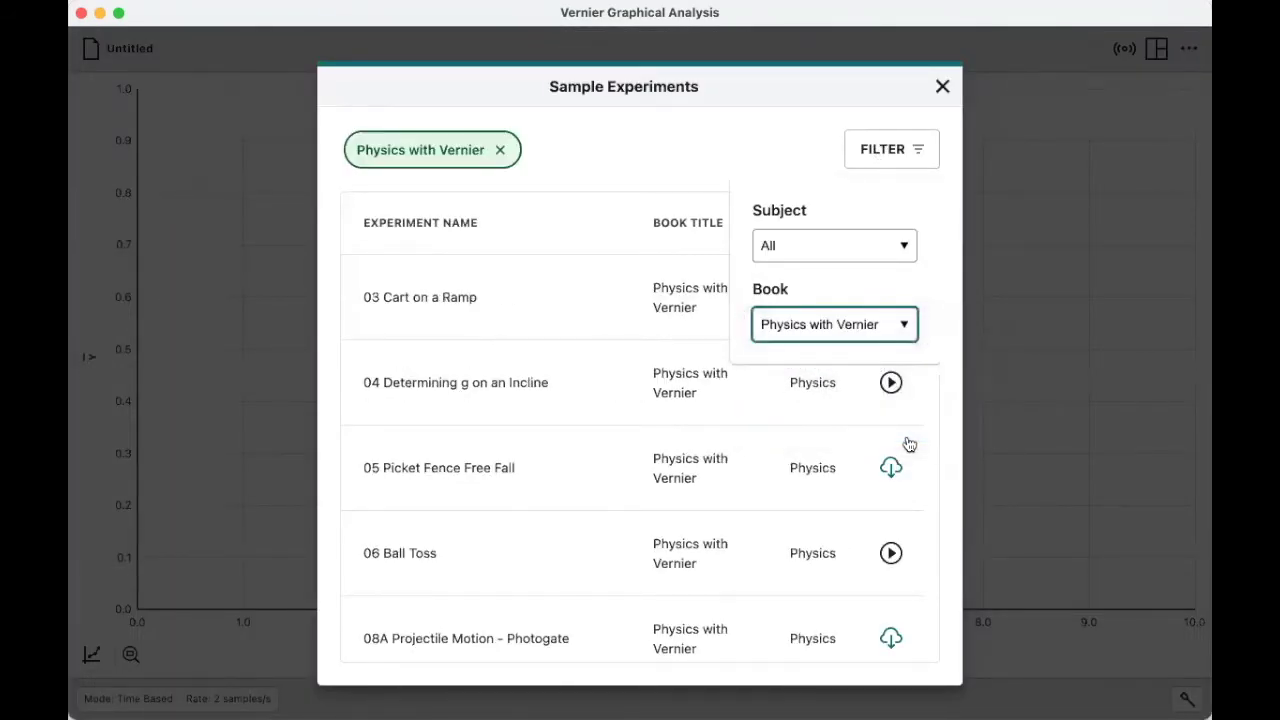
click(891, 553)
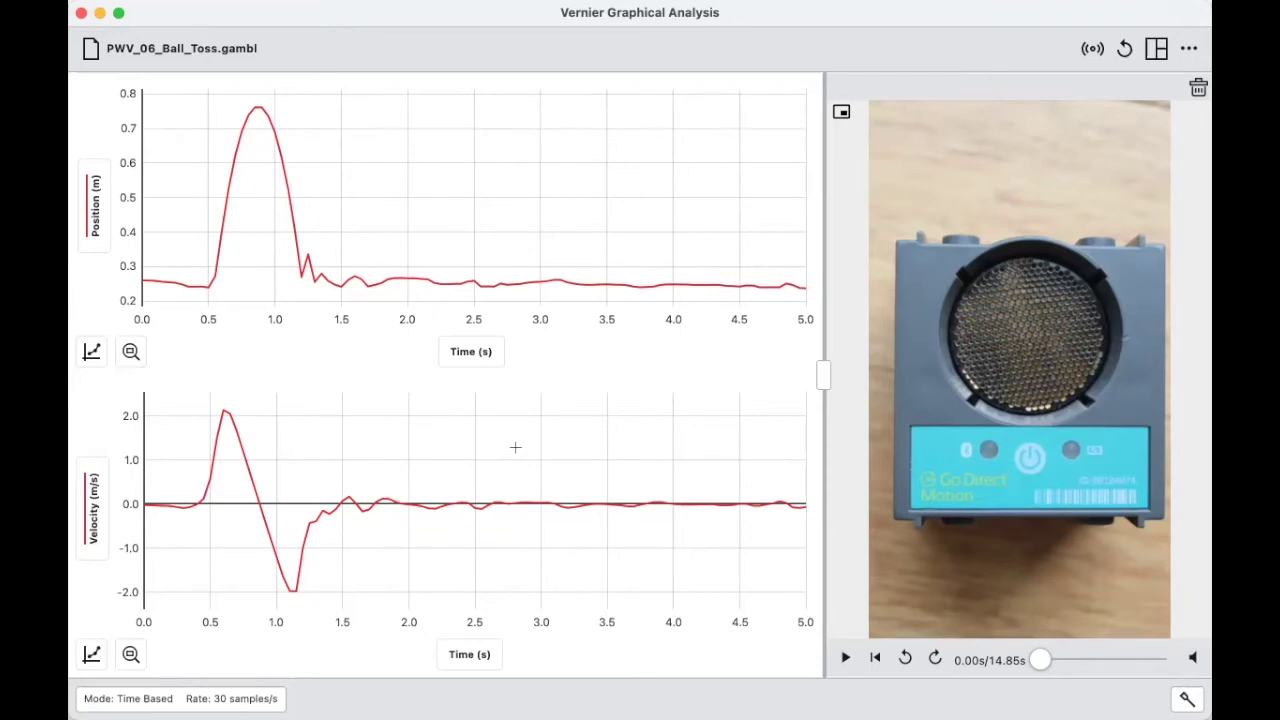
Show the data table beside the graphs
click(1157, 49)
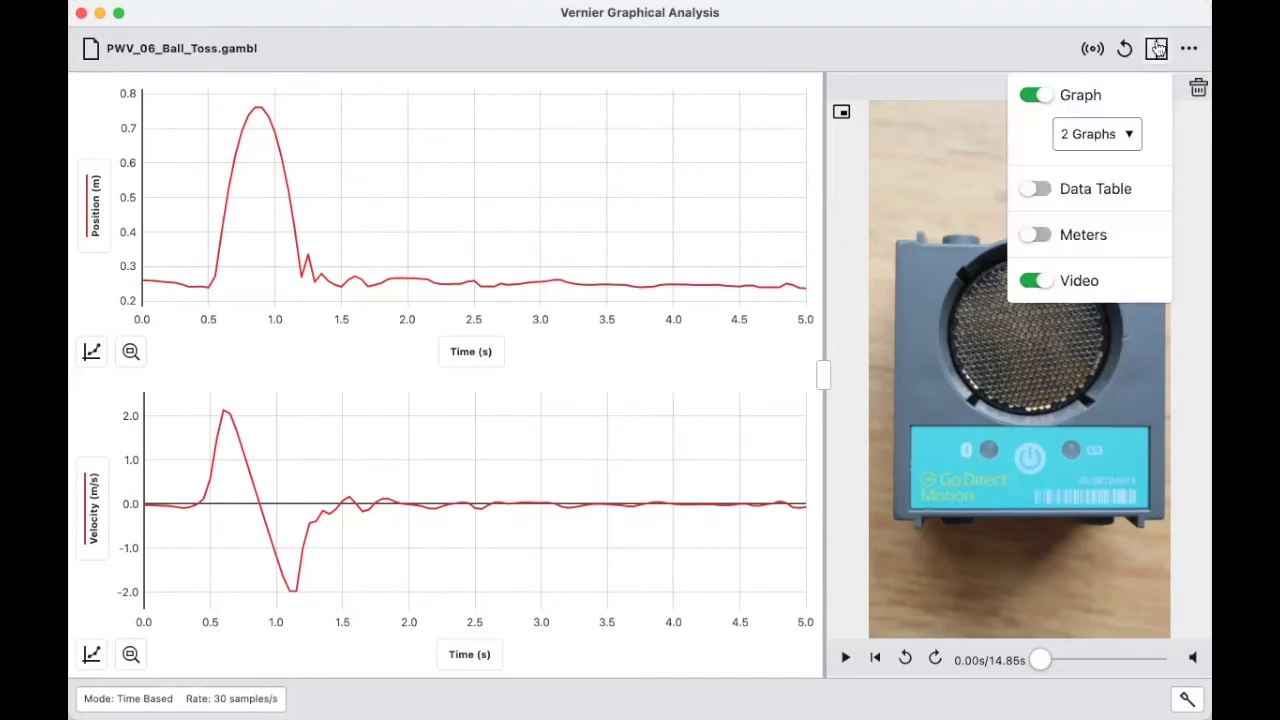
click(1027, 192)
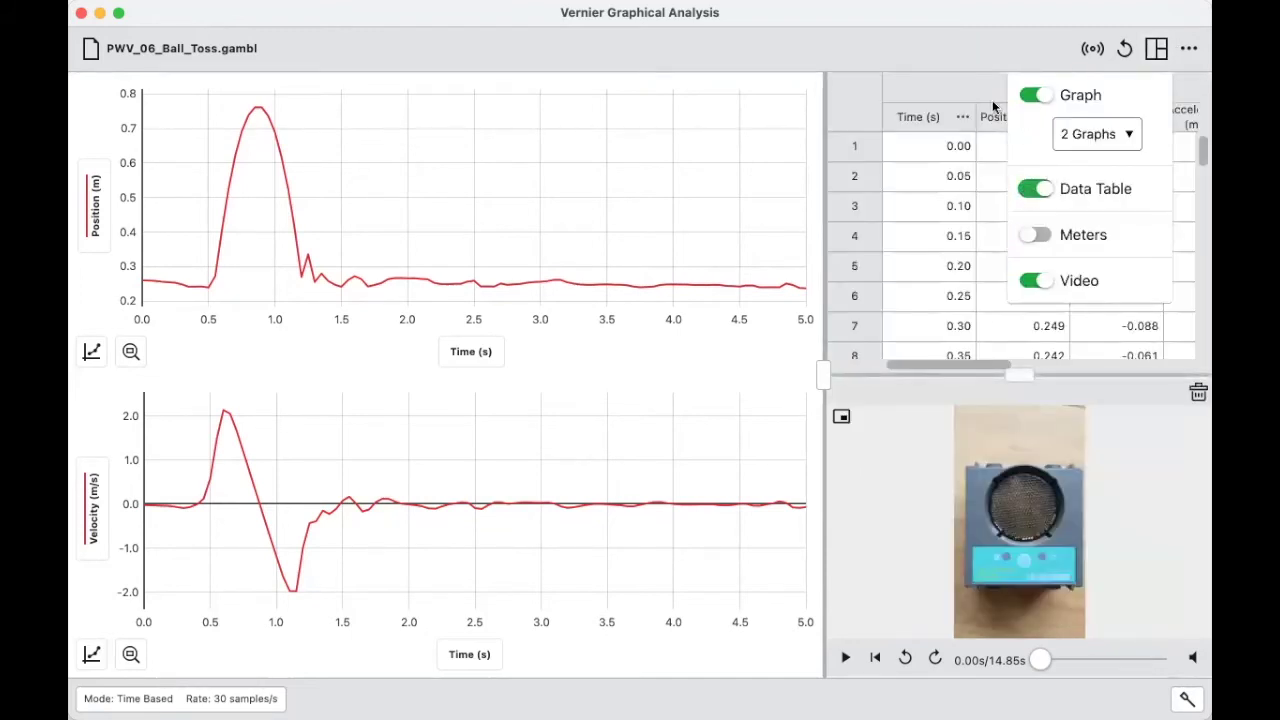
click(863, 104)
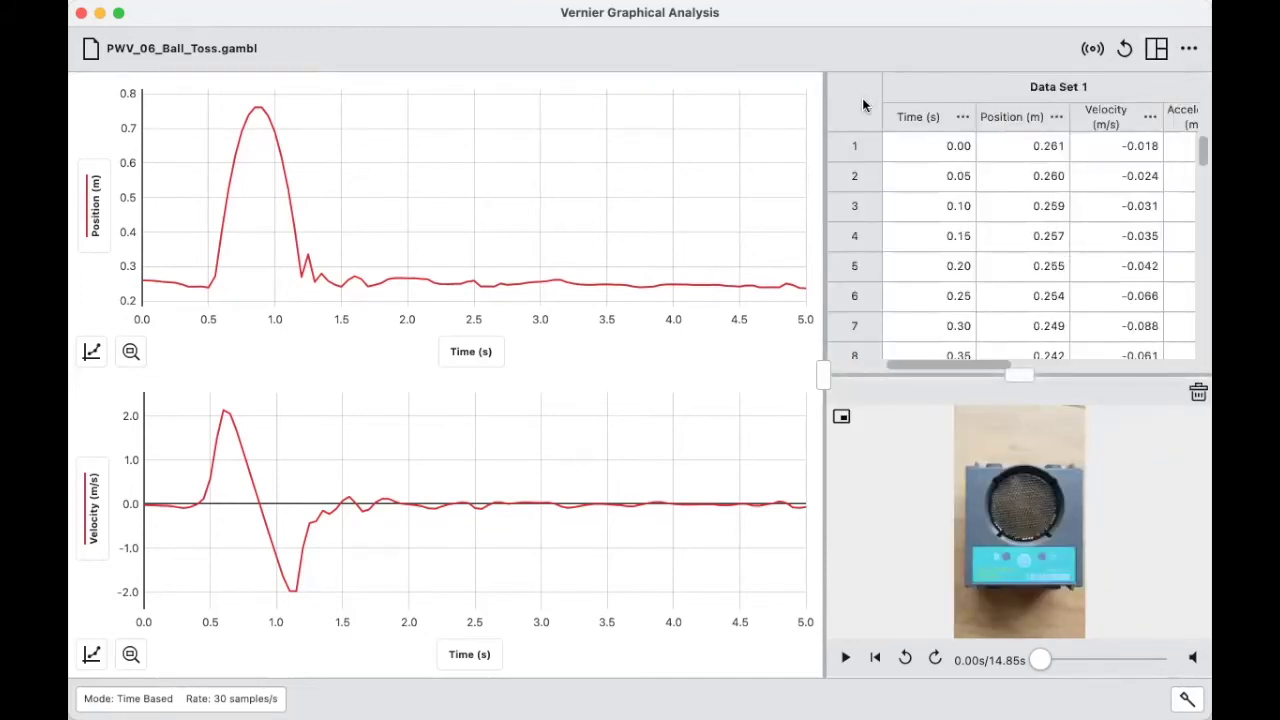
Start a calculated column named 'Potential Energy' with units J
click(1058, 118)
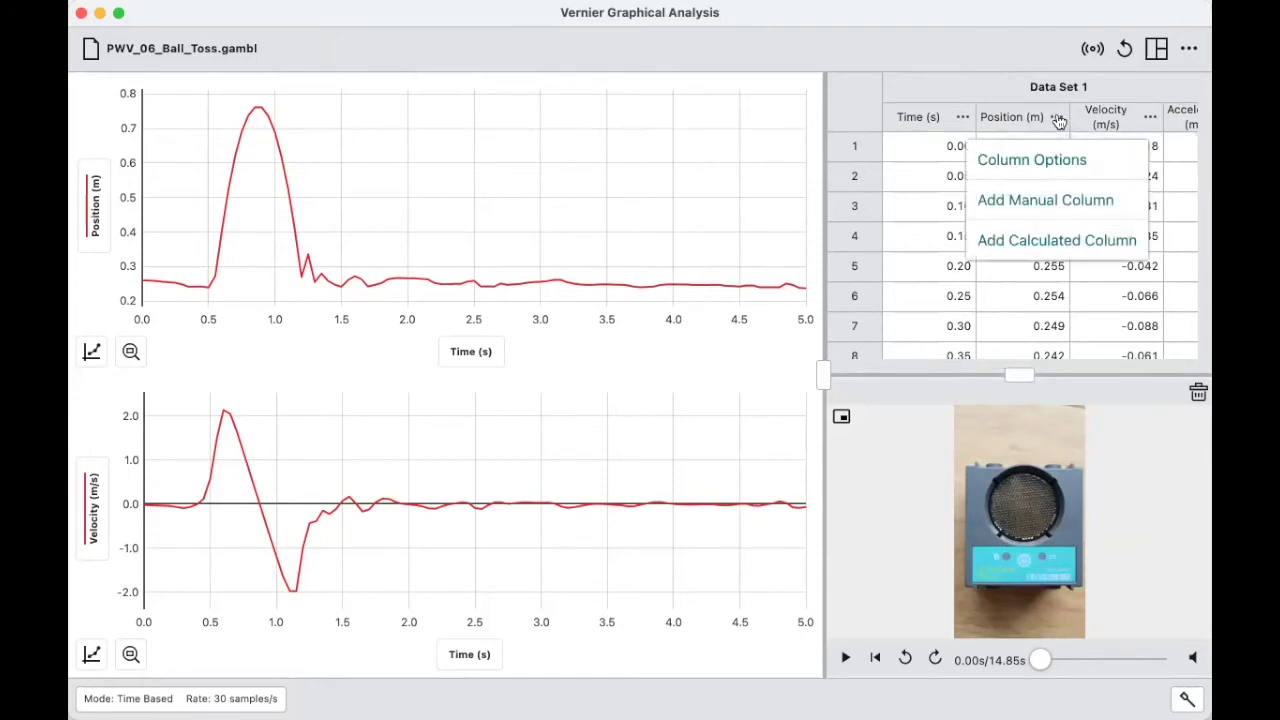
click(1068, 244)
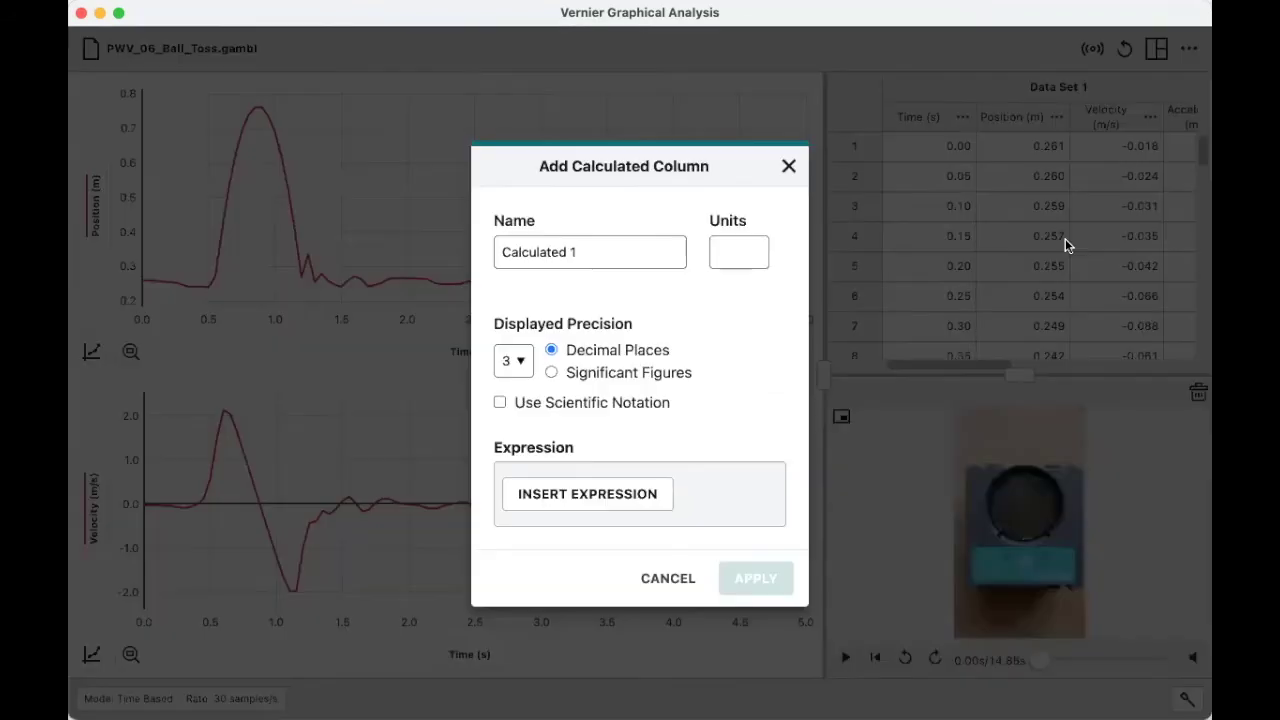
click(622, 258)
text(Po)
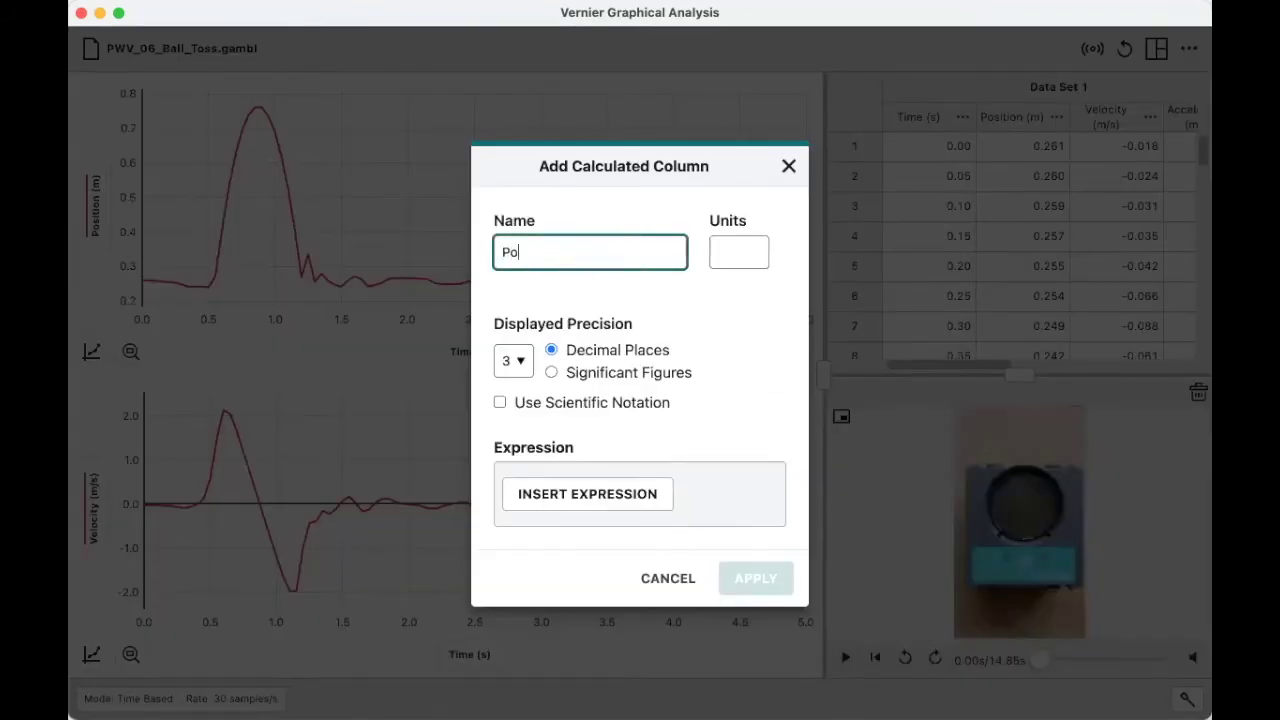
text(tential Energy)
key(Tab)
text(J)
click(655, 495)
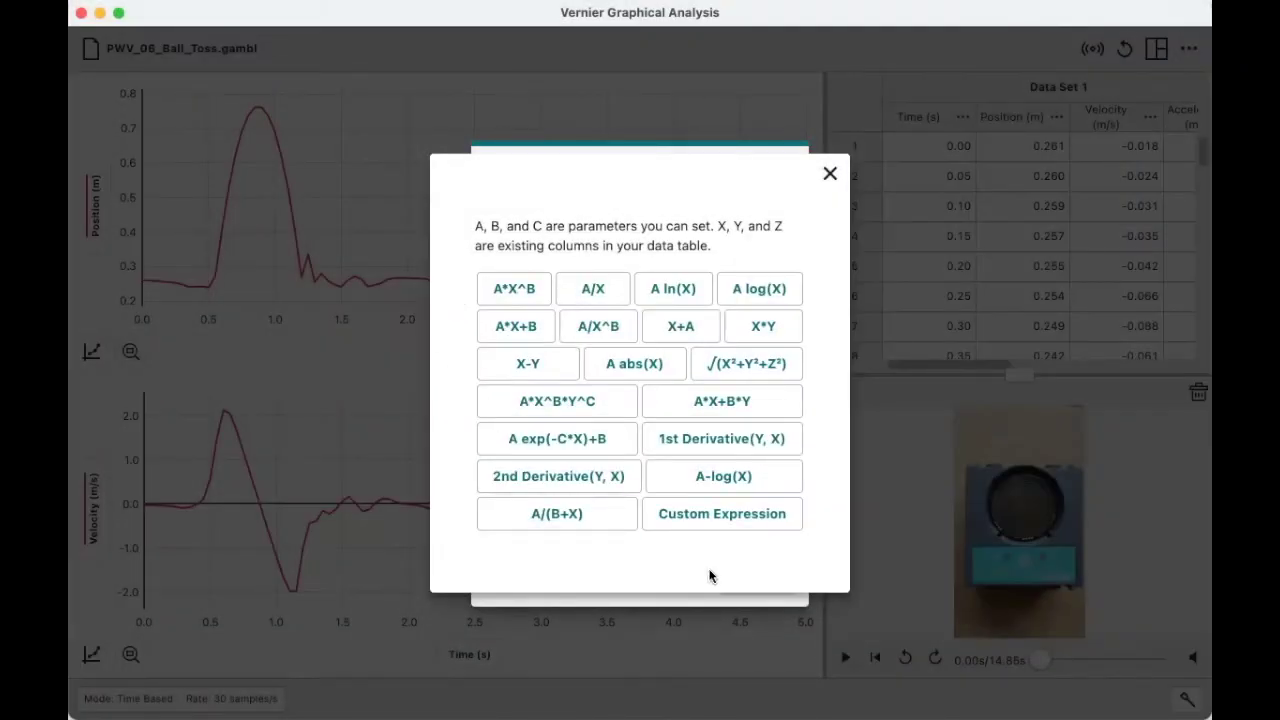
Give Potential Energy the custom expression .3*9.8*Position and create the column
click(705, 520)
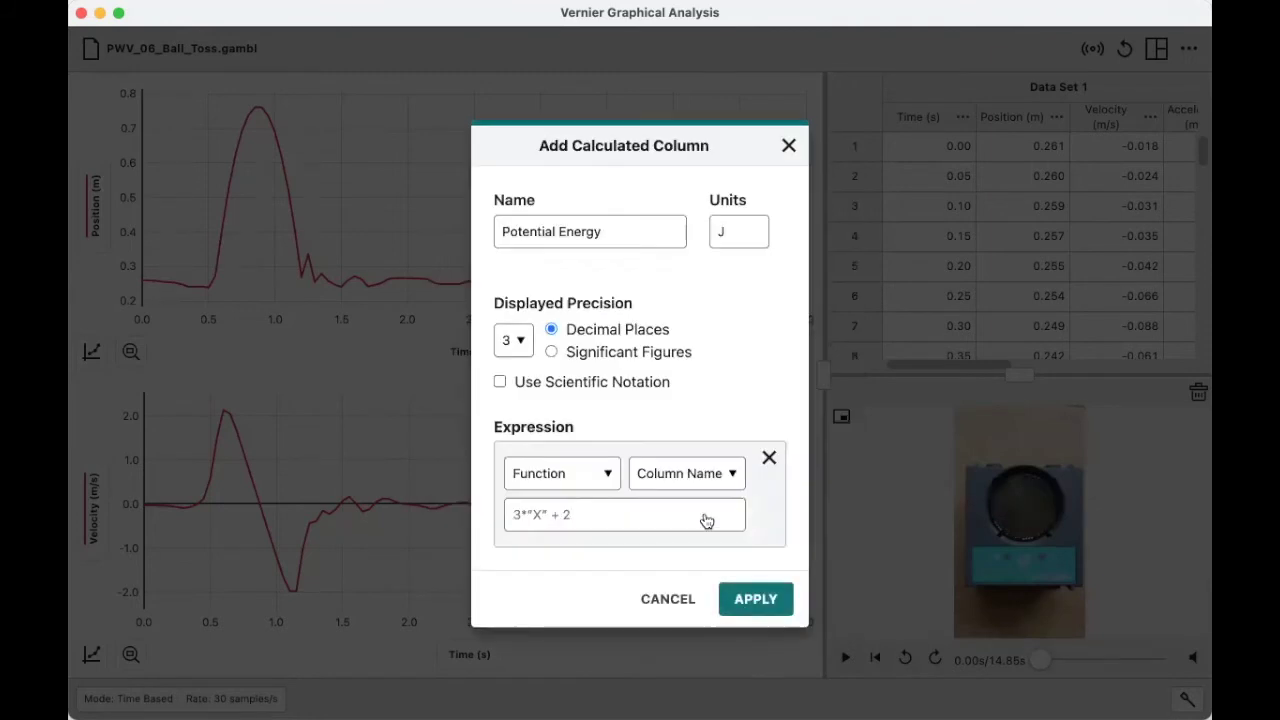
click(601, 516)
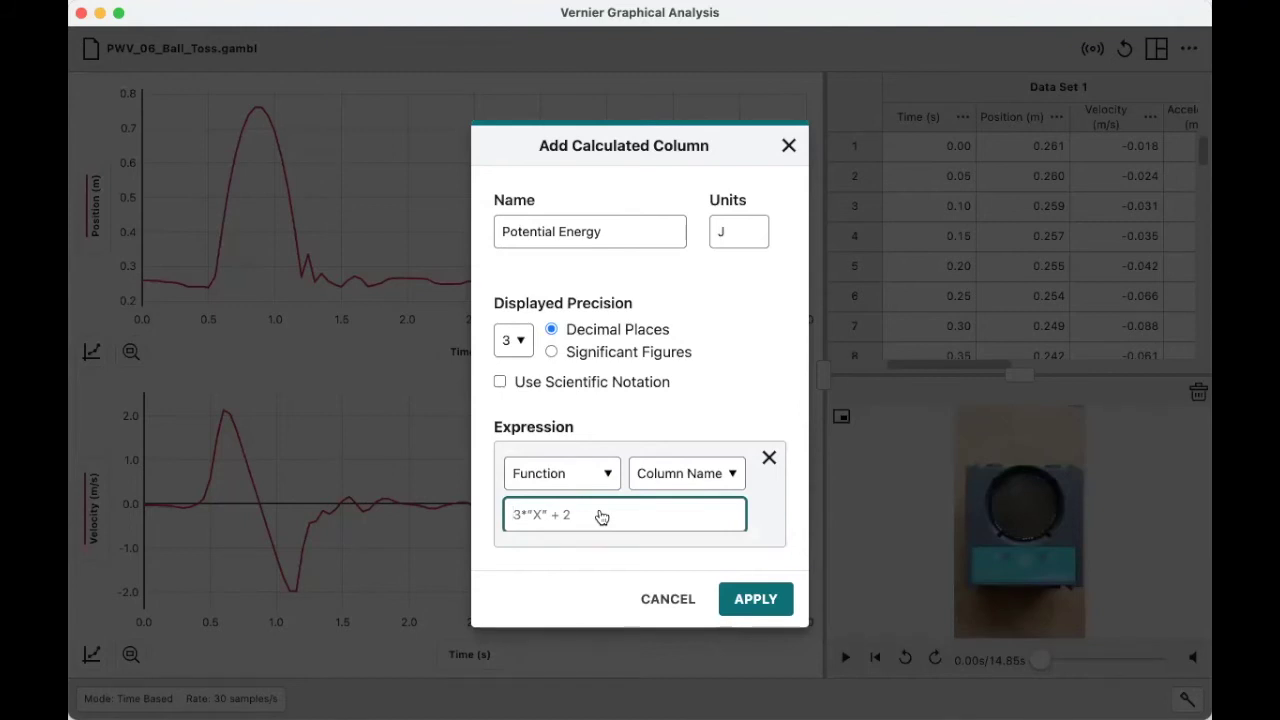
key(Return)
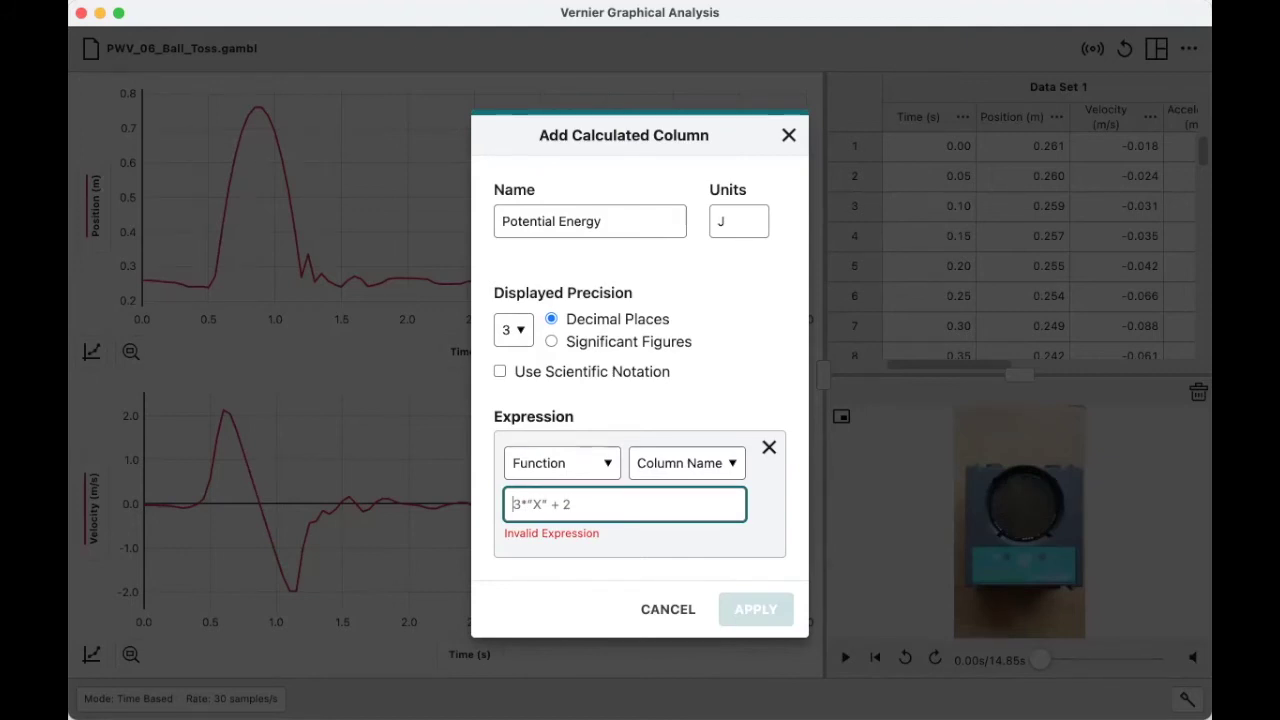
text(.3)
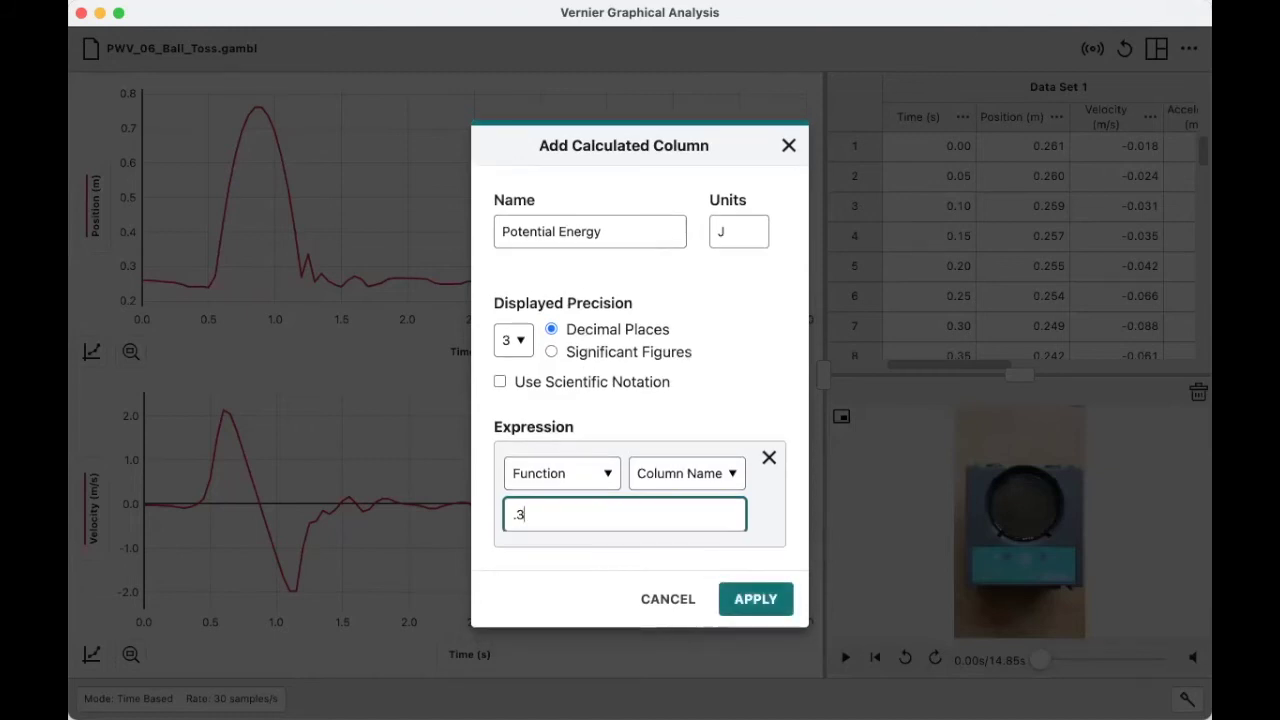
text(*)
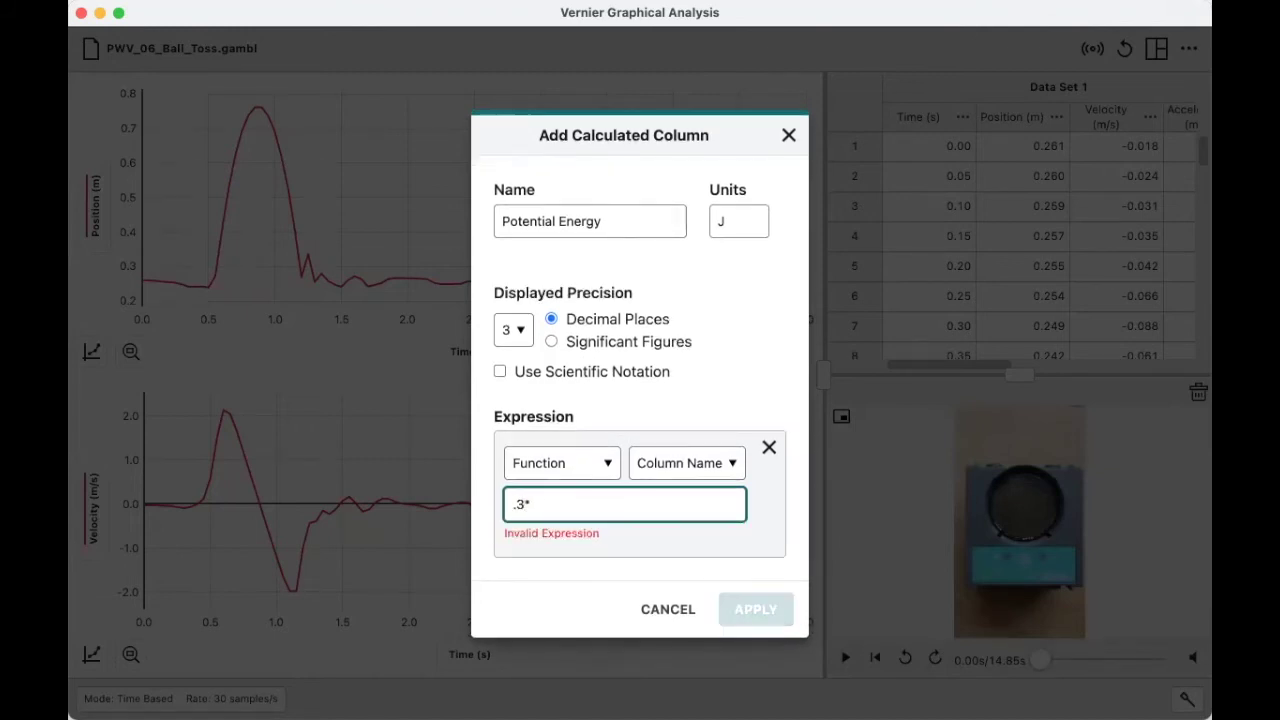
text(9.8)
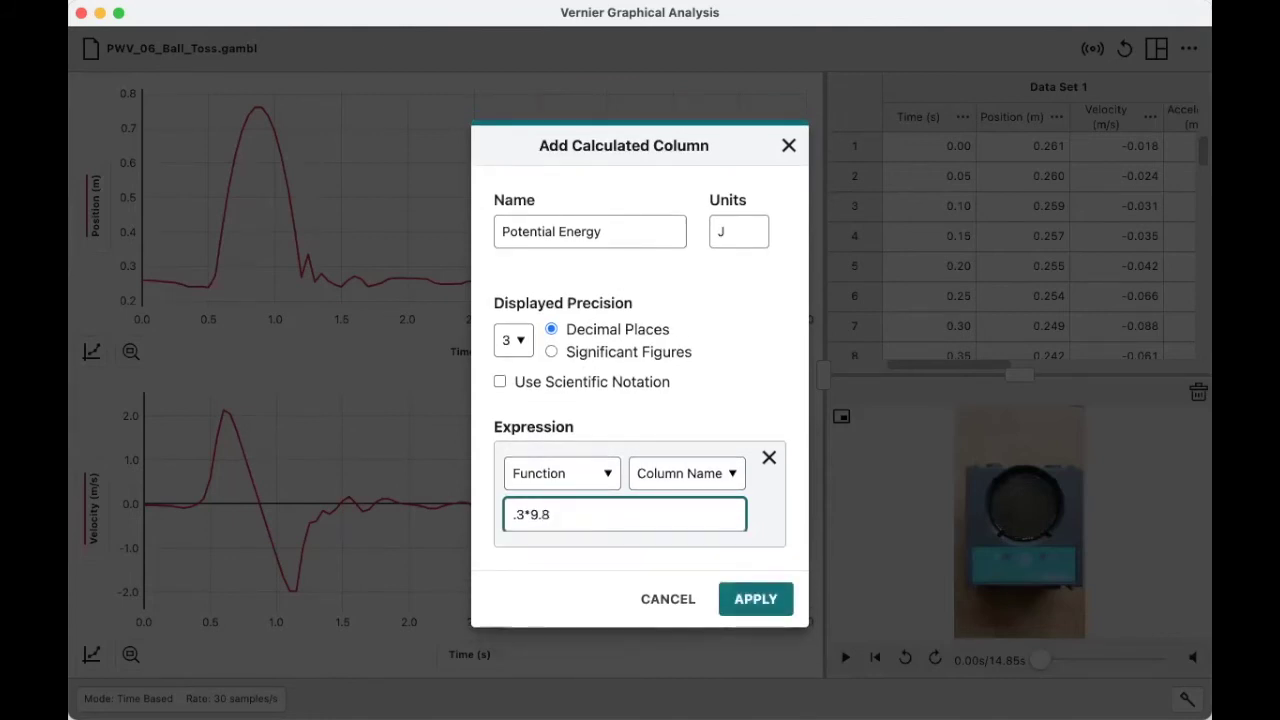
text(*)
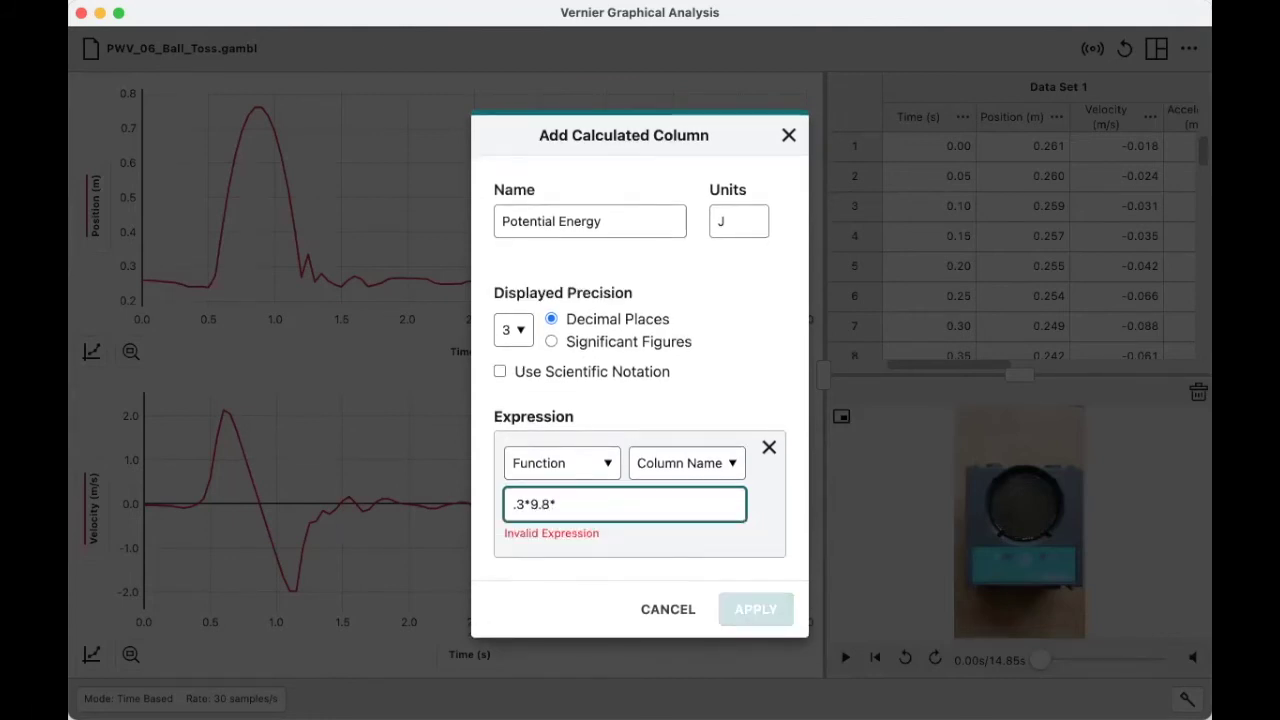
click(732, 465)
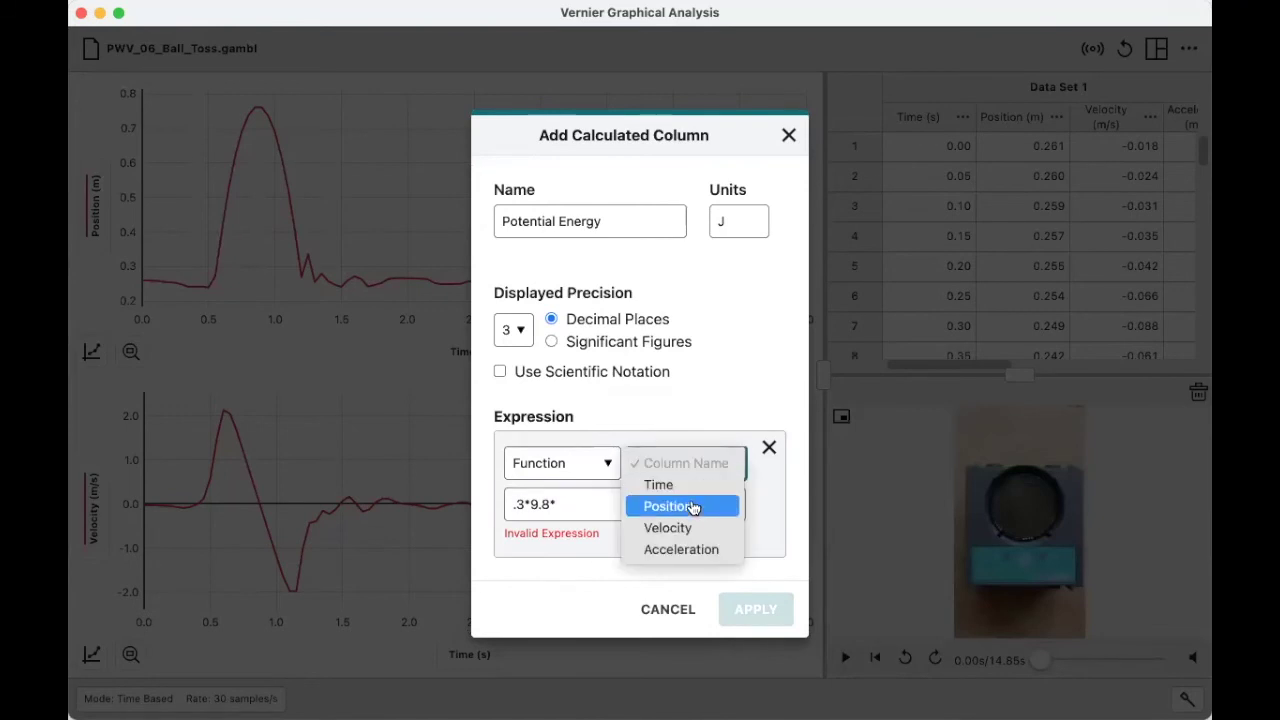
click(690, 508)
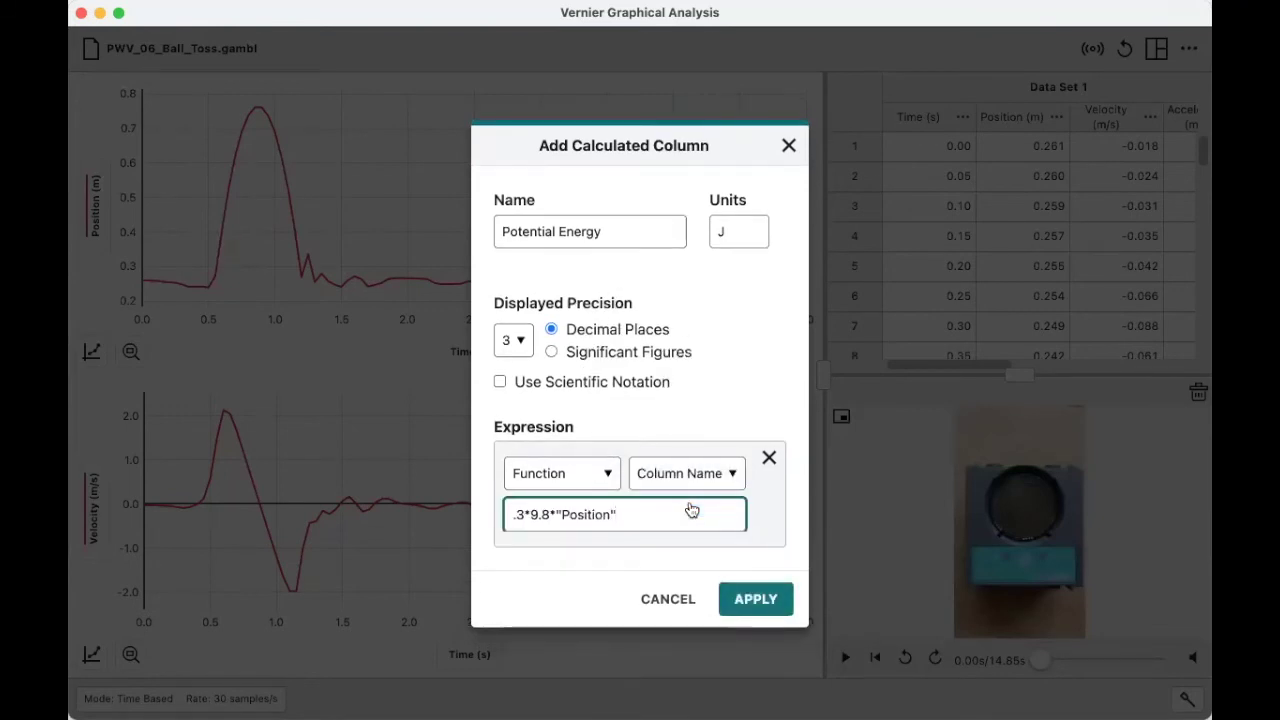
click(755, 599)
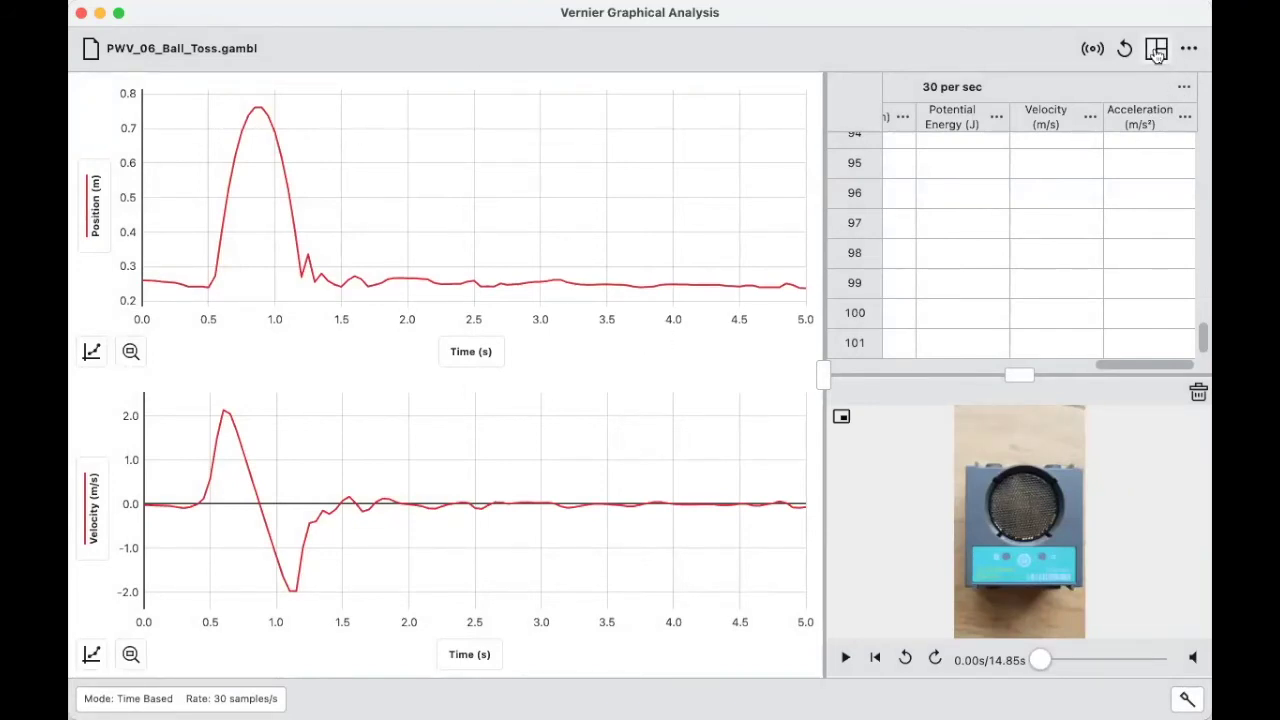
Switch the layout to three graphs
click(1156, 52)
click(1125, 134)
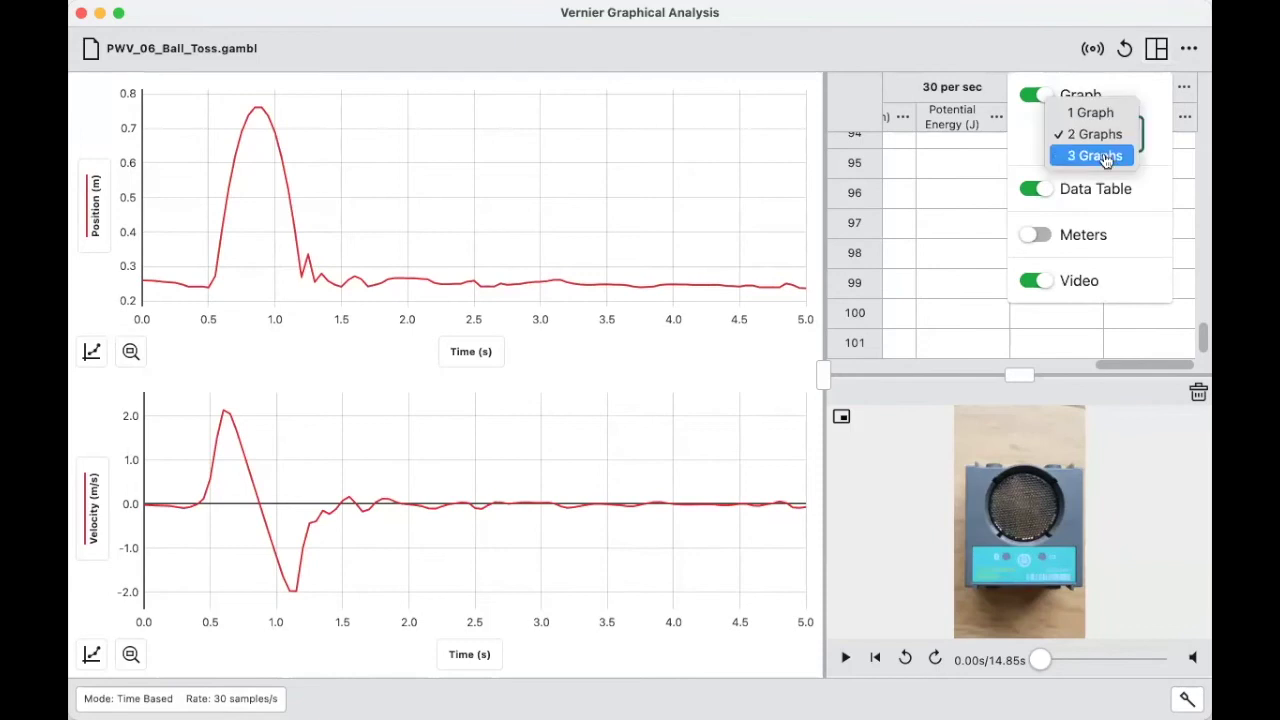
click(1106, 157)
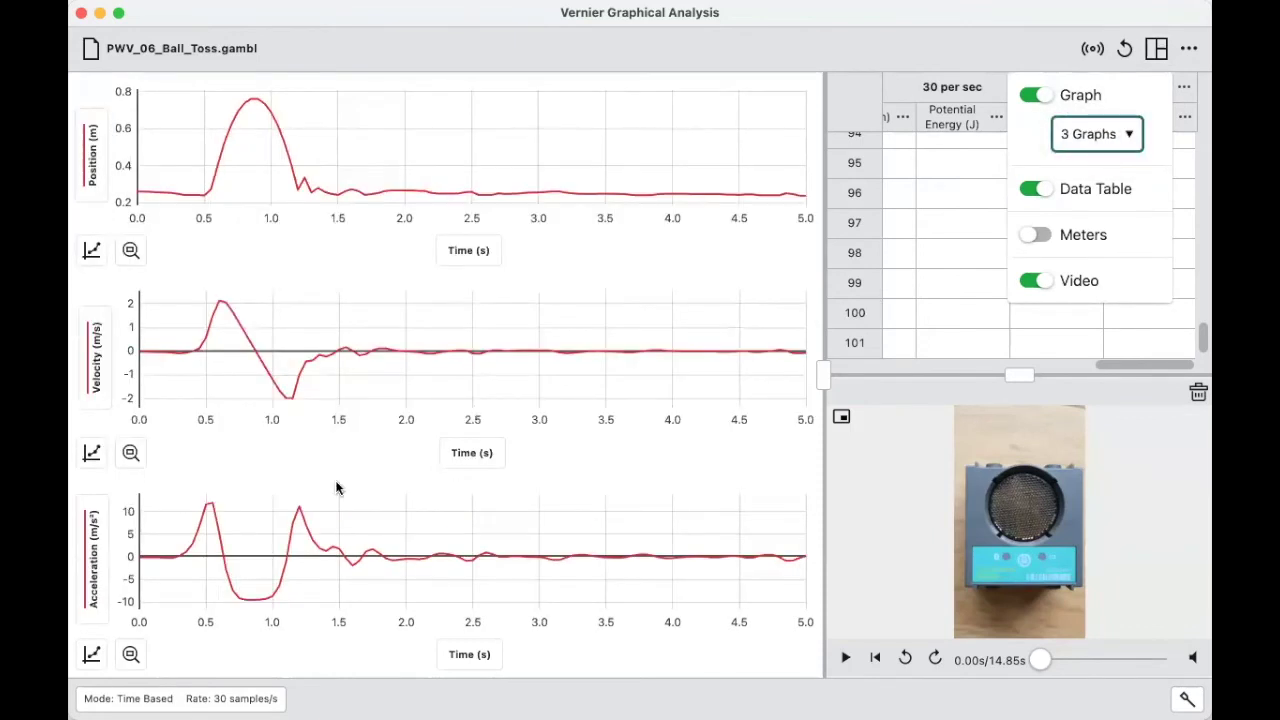
Make the third graph plot Potential Energy instead of Acceleration, zoomed to all data
click(93, 558)
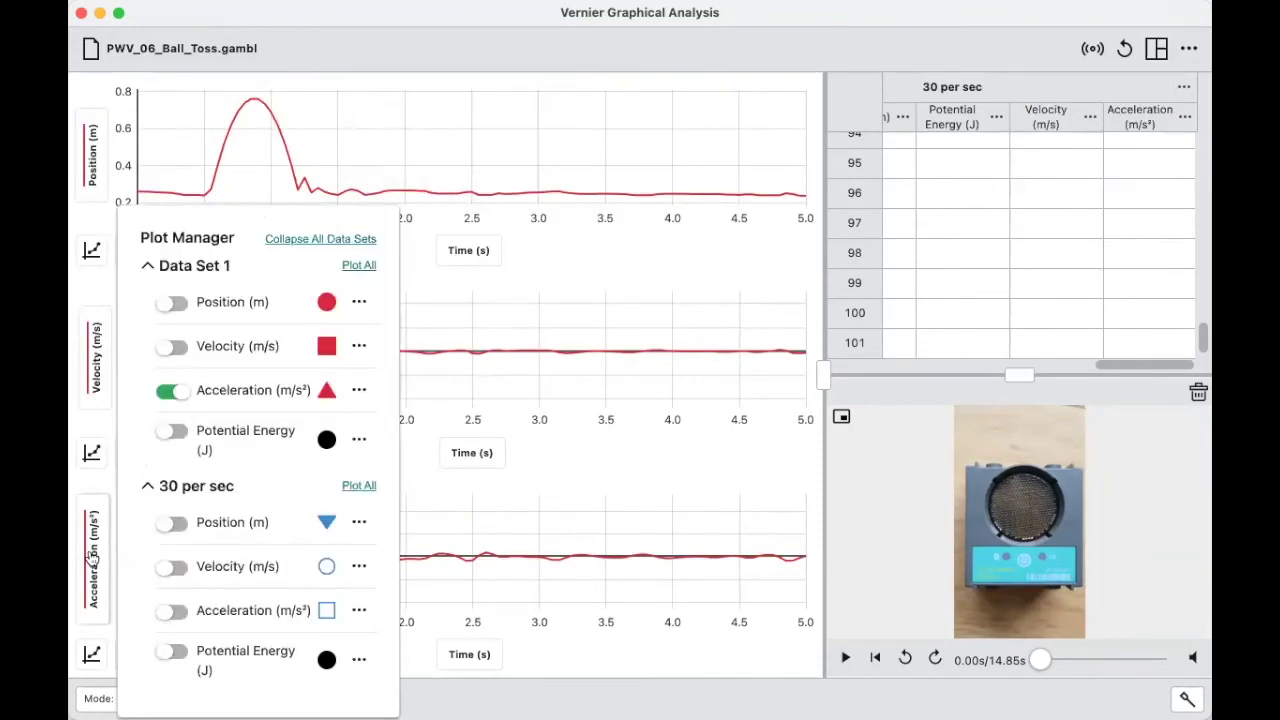
click(170, 431)
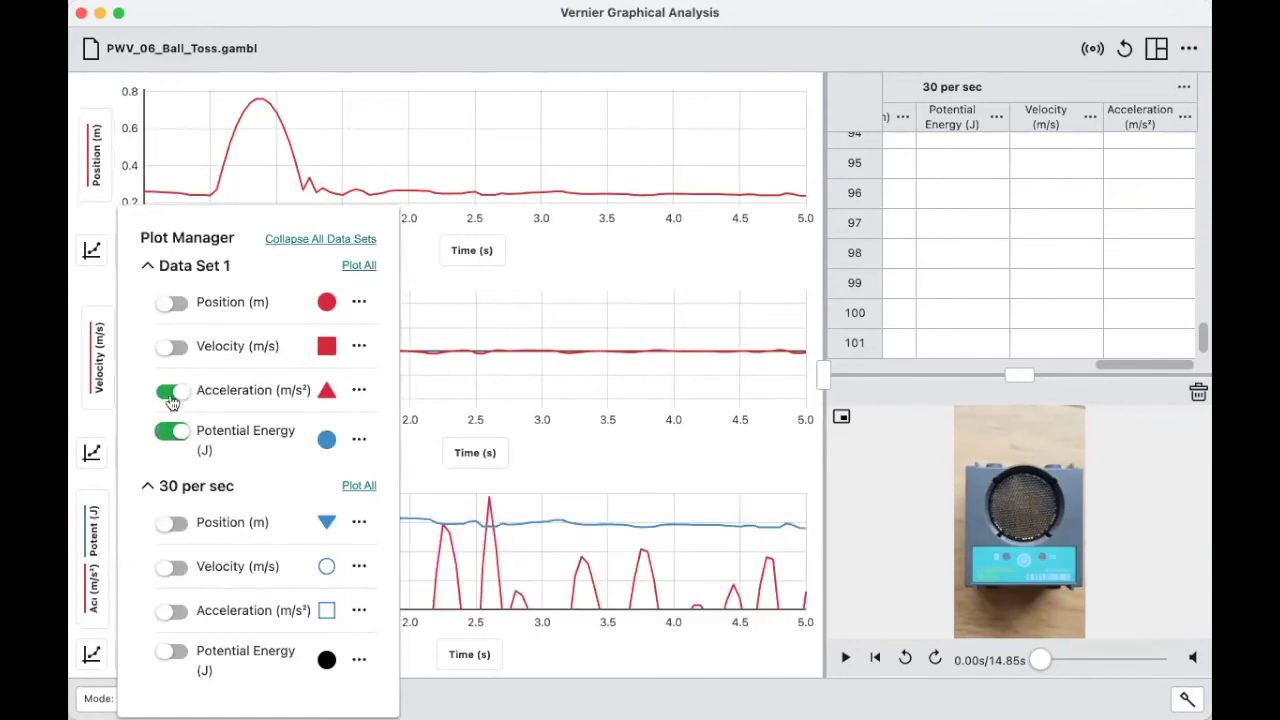
click(170, 396)
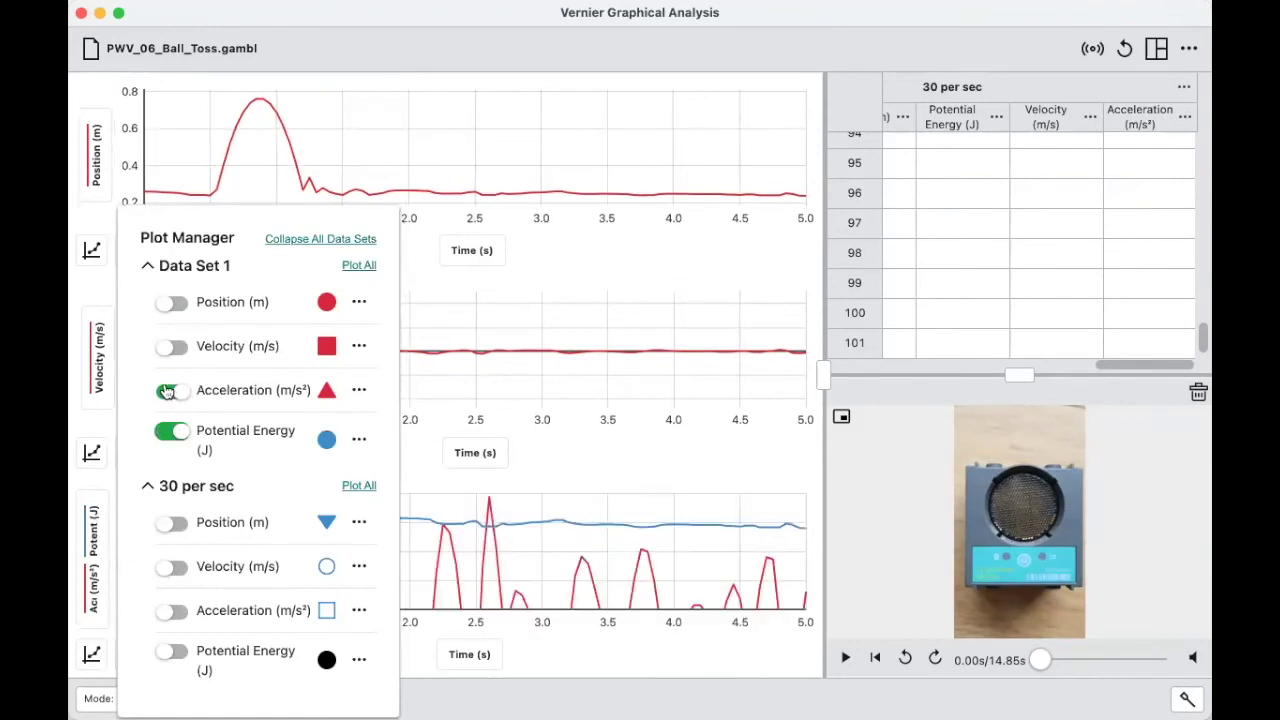
click(517, 502)
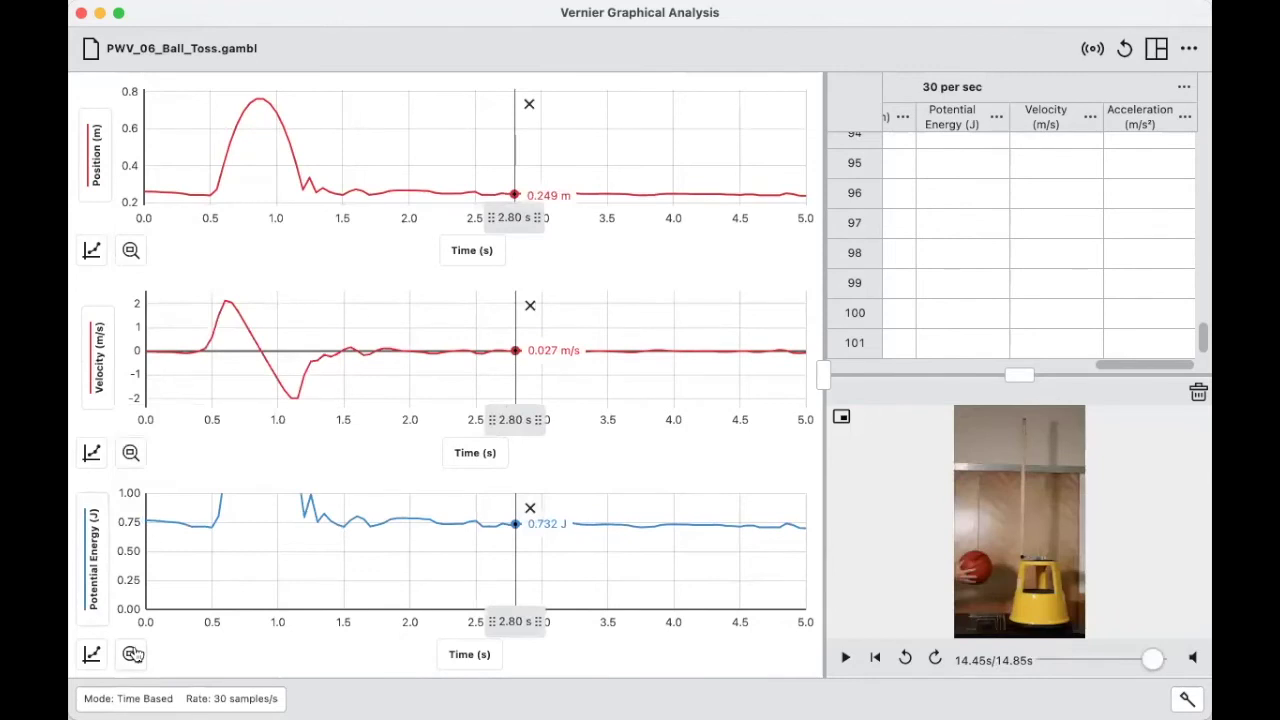
click(131, 654)
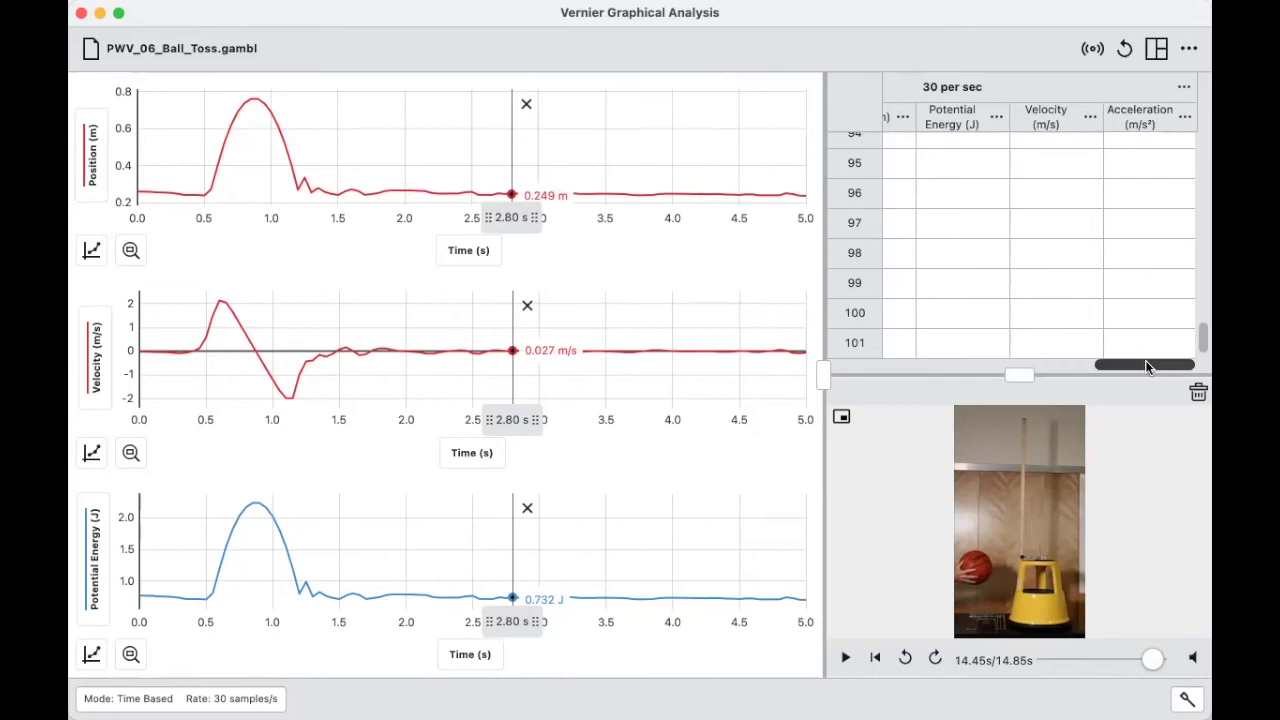
Add a calculated column named 'Kinetic Energy' with units J
drag(1145, 366, 1020, 366)
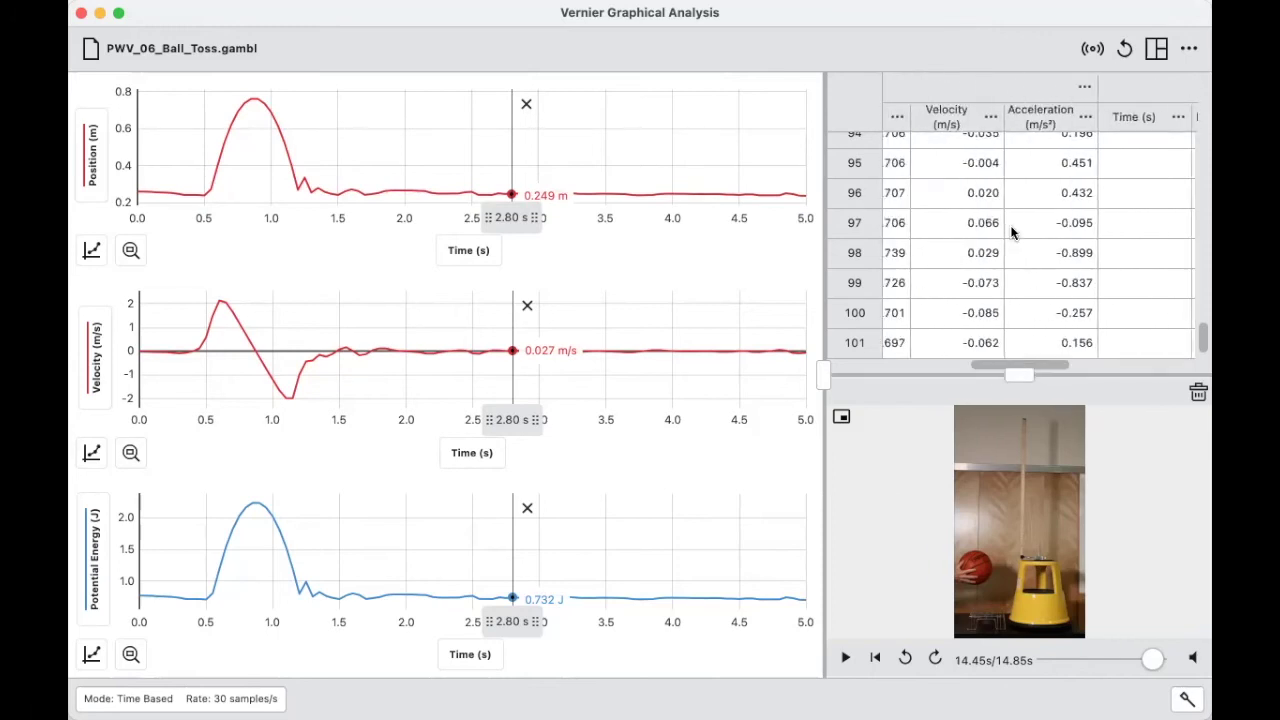
click(990, 117)
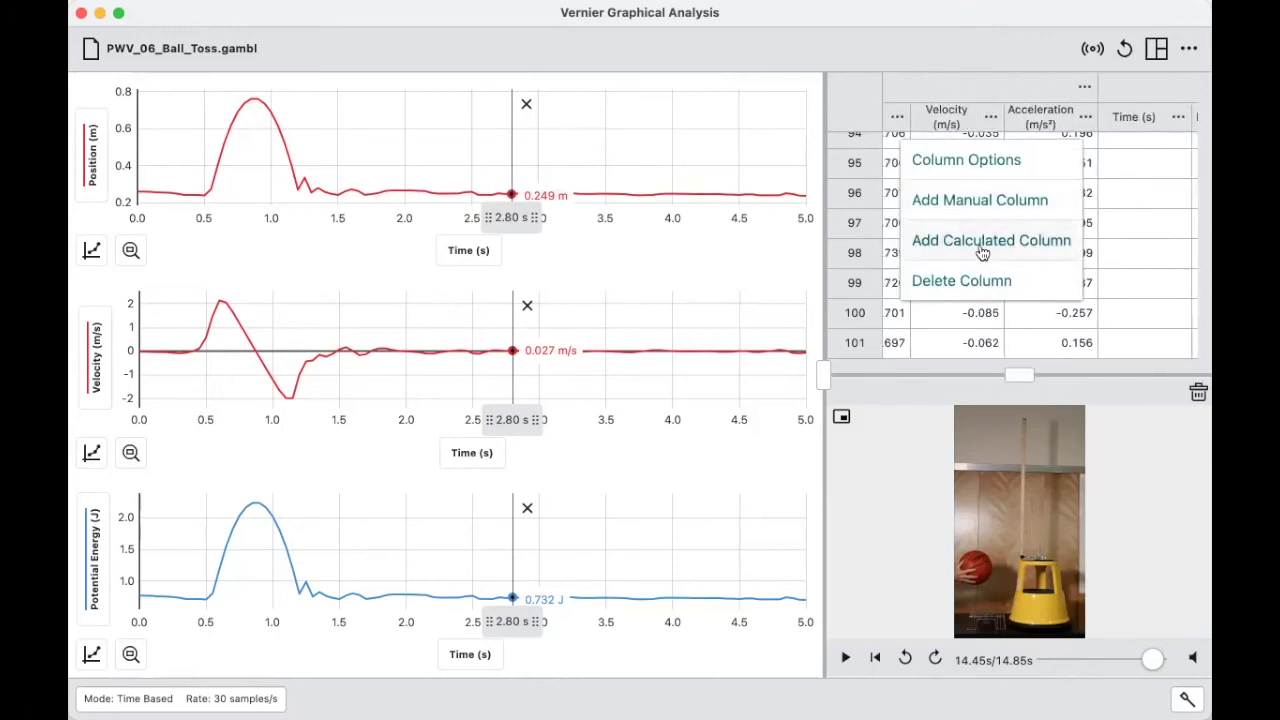
click(983, 251)
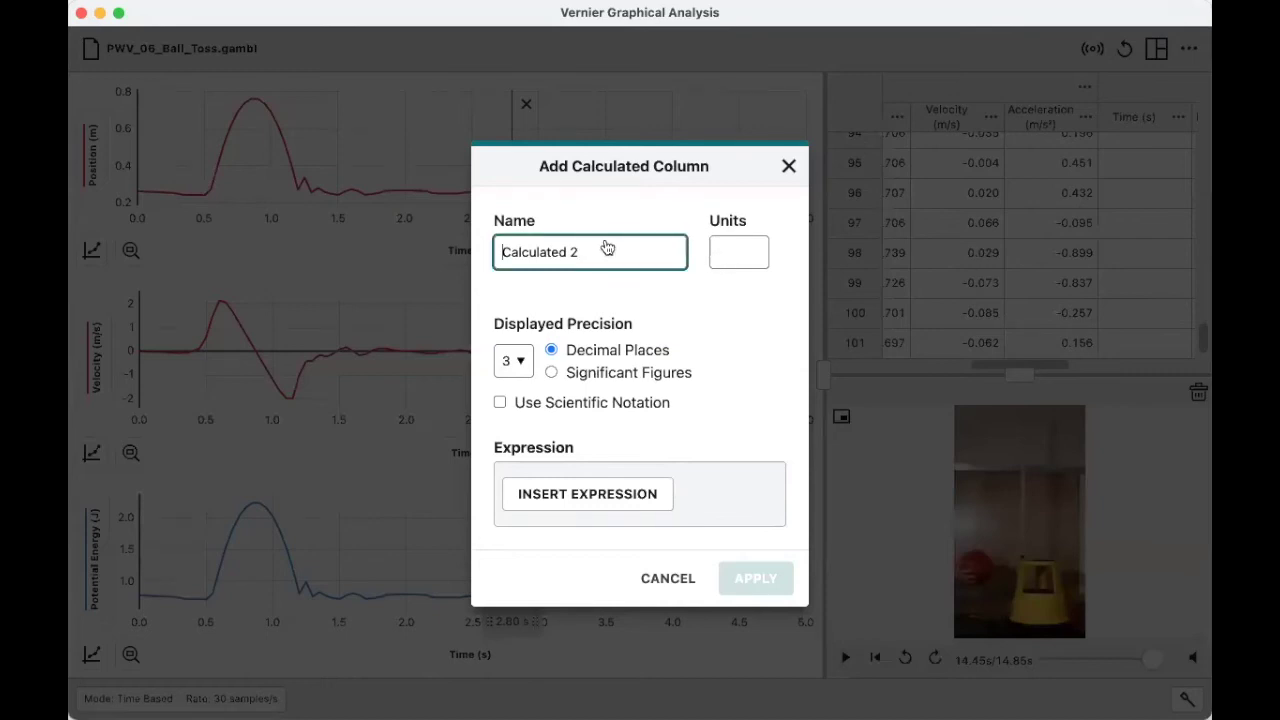
text(Kinetic Energy)
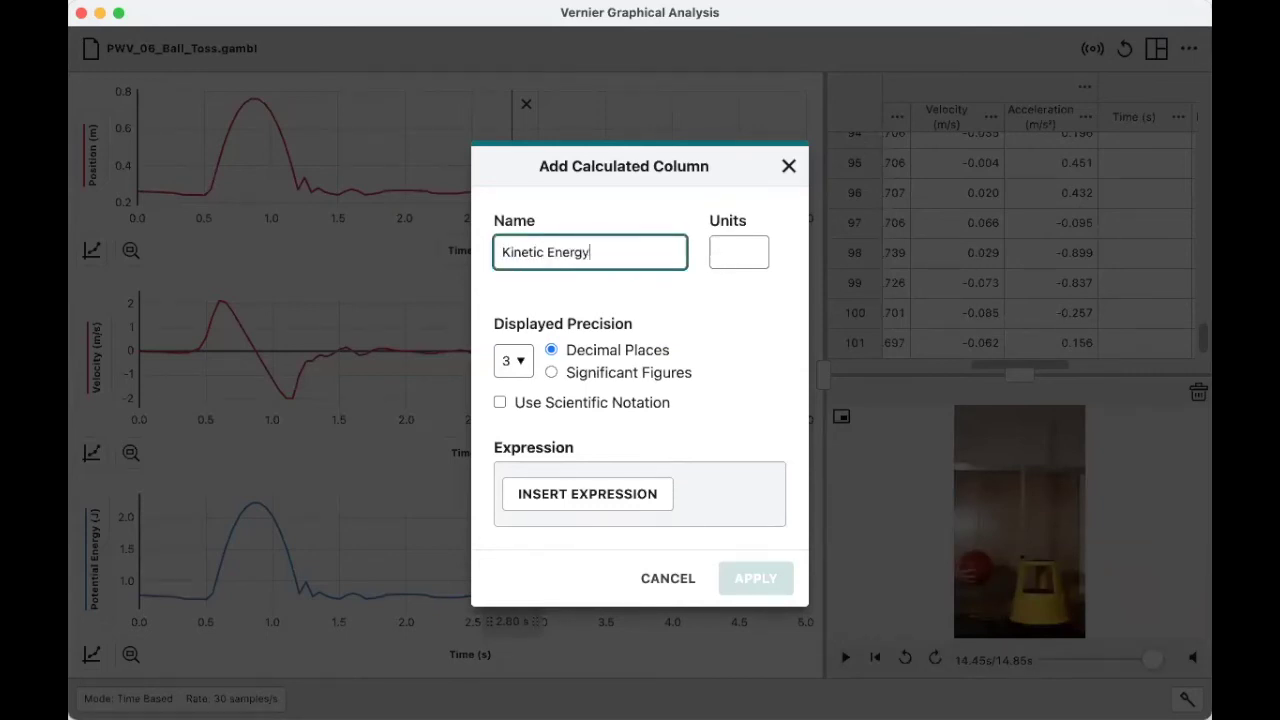
click(716, 252)
text(J)
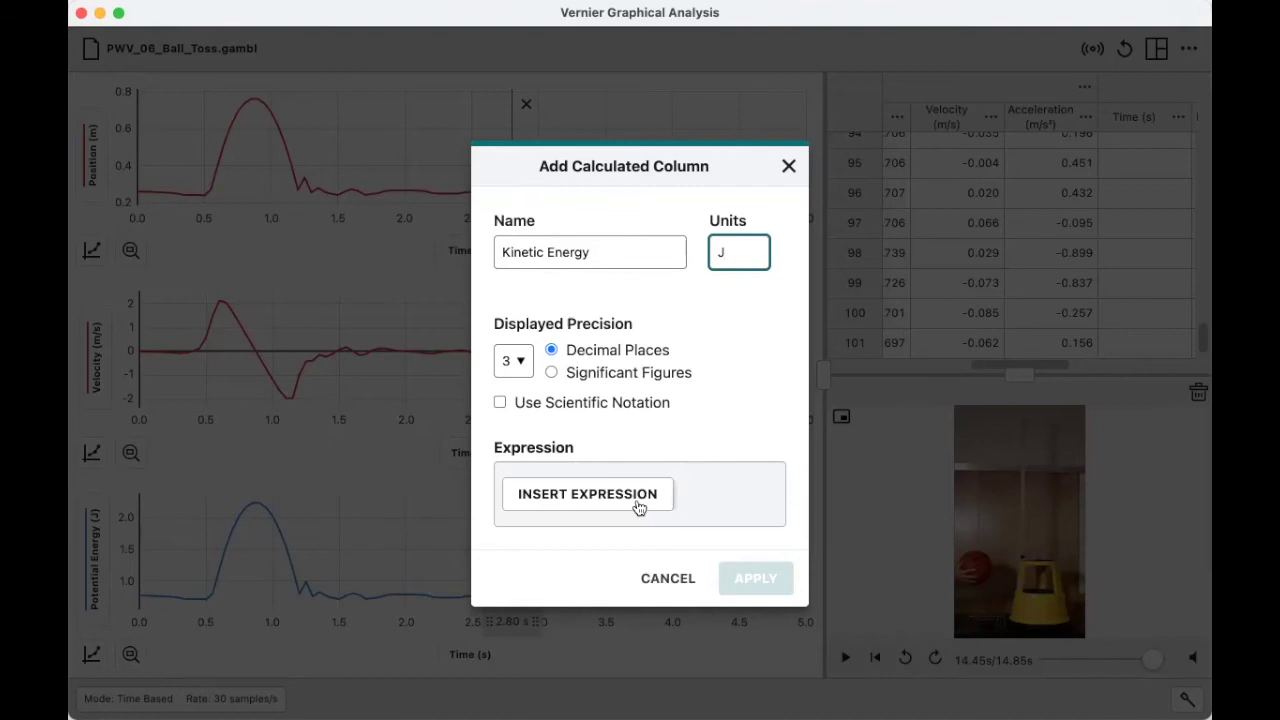
Set its custom expression to .5*.3*Velocity^2 and create the column
click(639, 496)
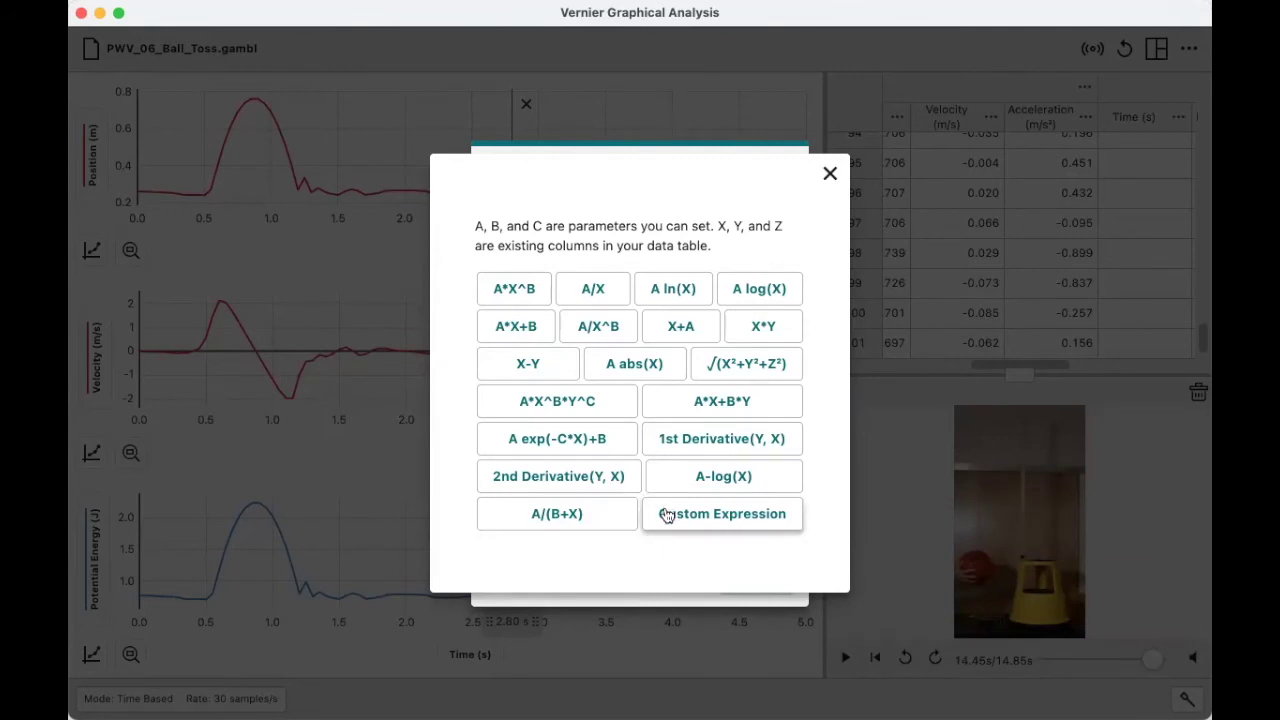
click(667, 515)
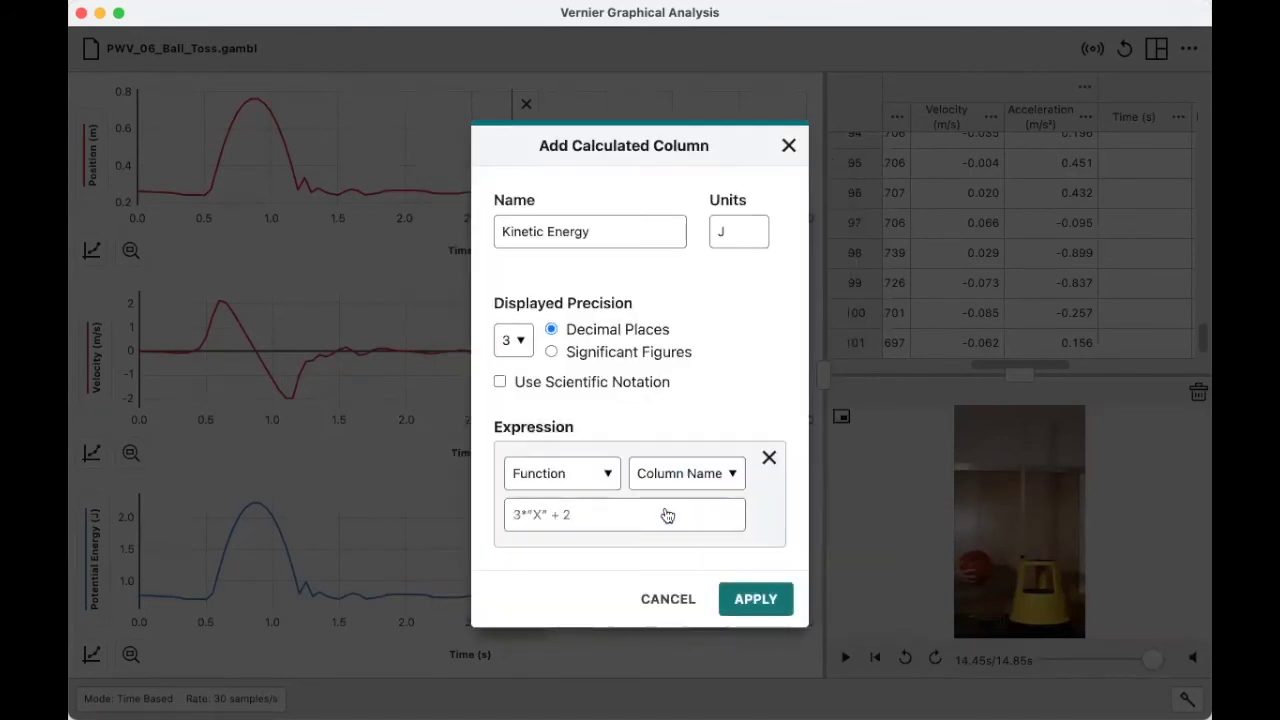
click(597, 518)
text(.5)
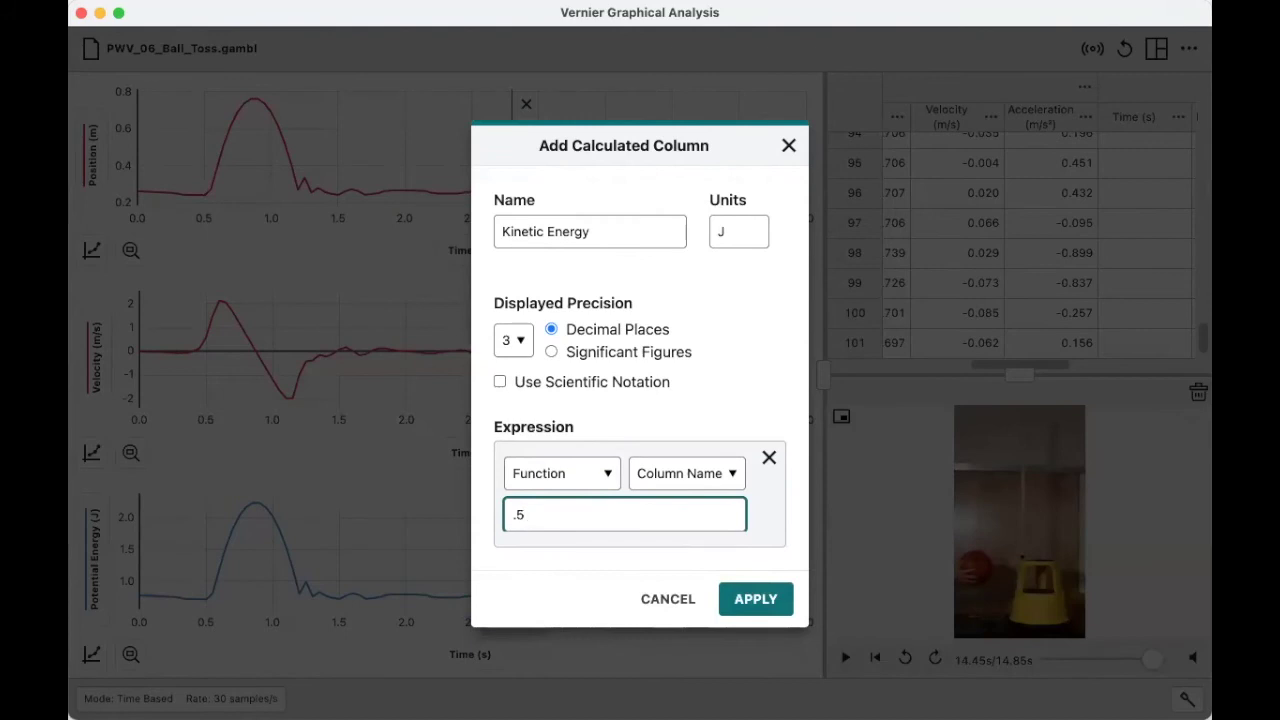
text(*)
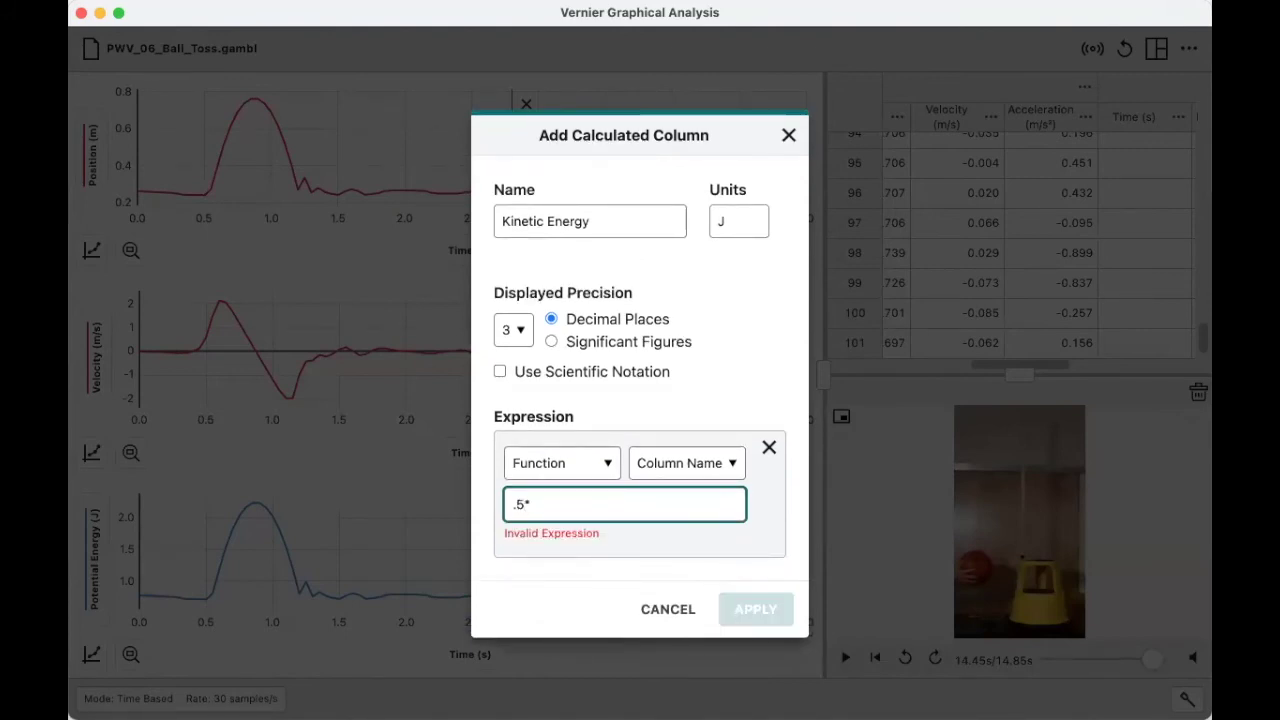
text((3)
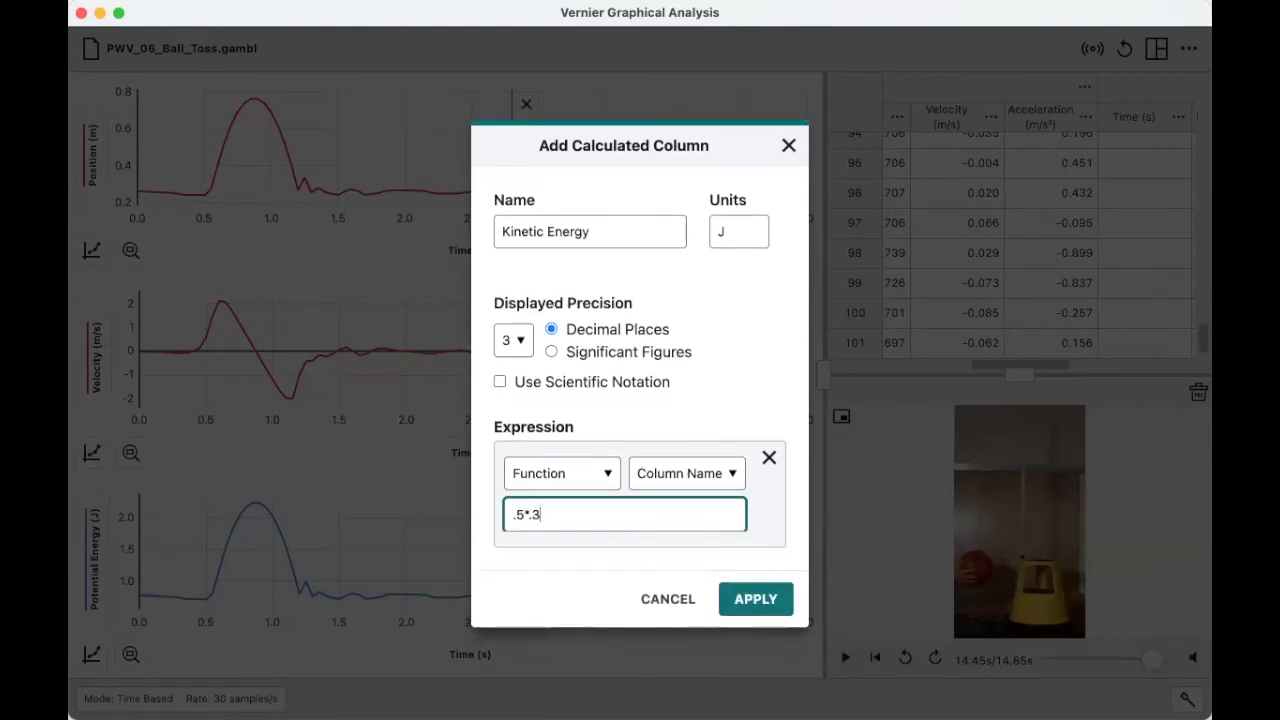
text(*)
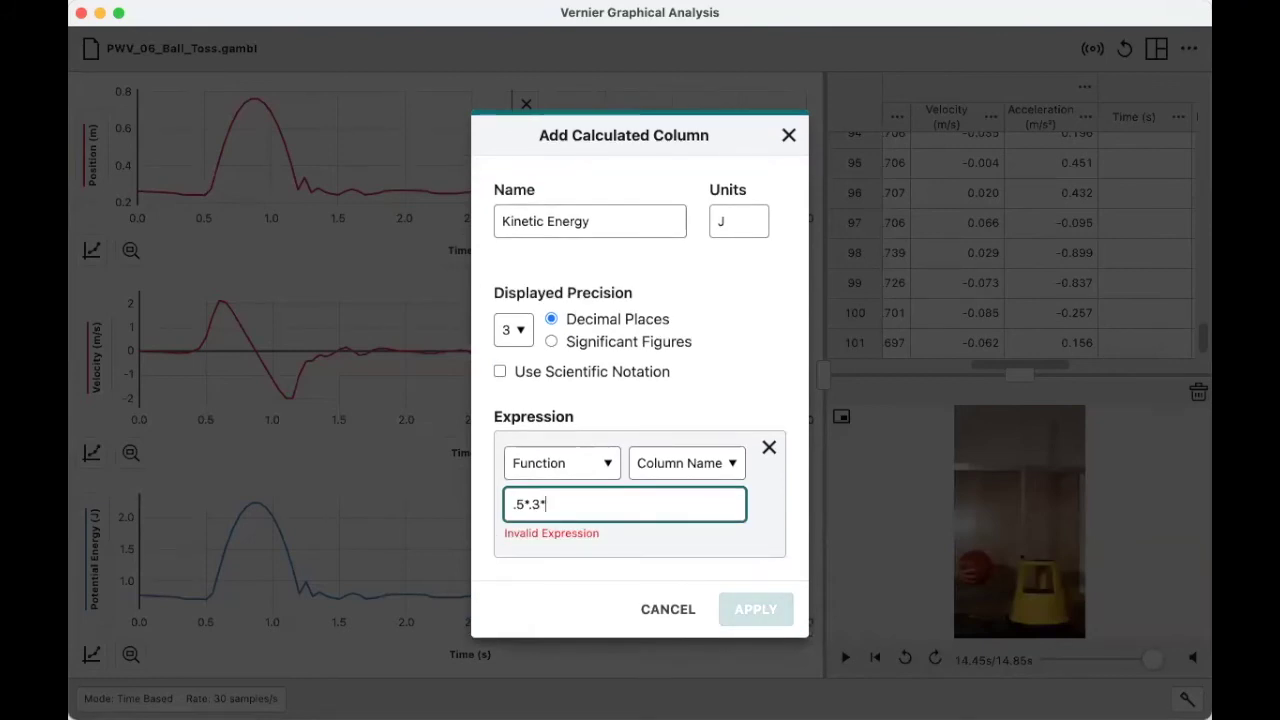
click(694, 463)
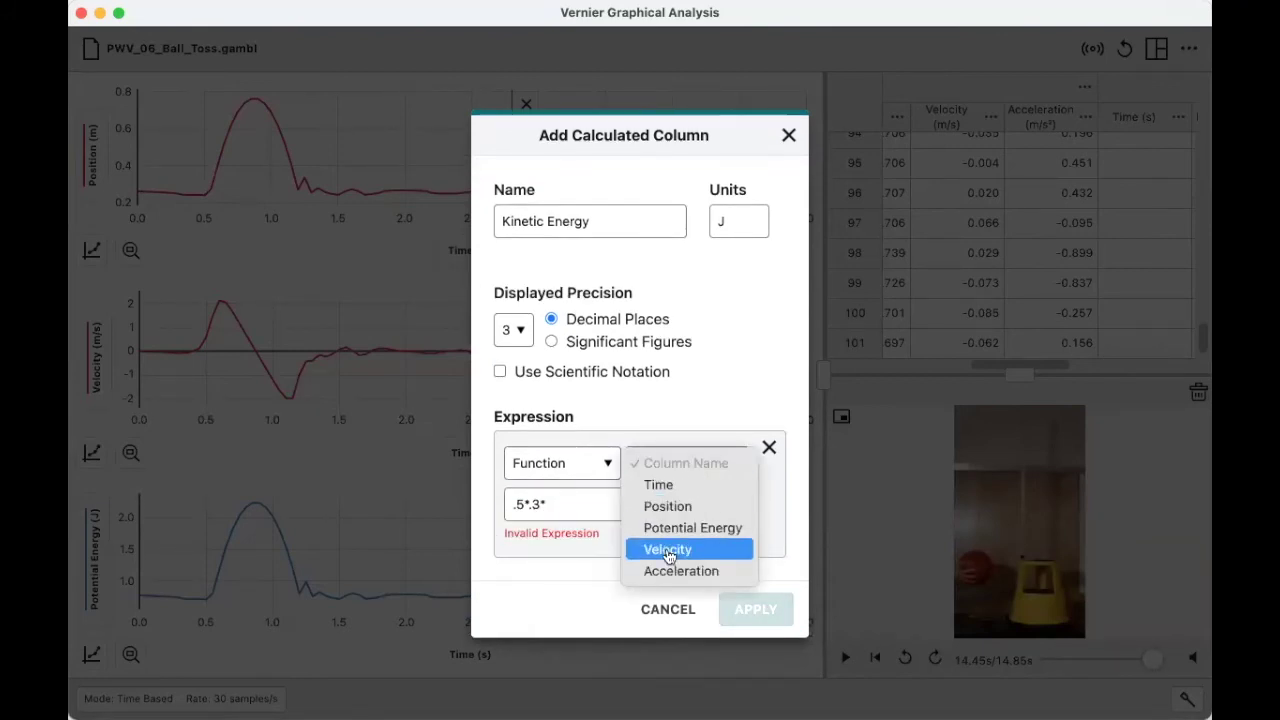
click(669, 550)
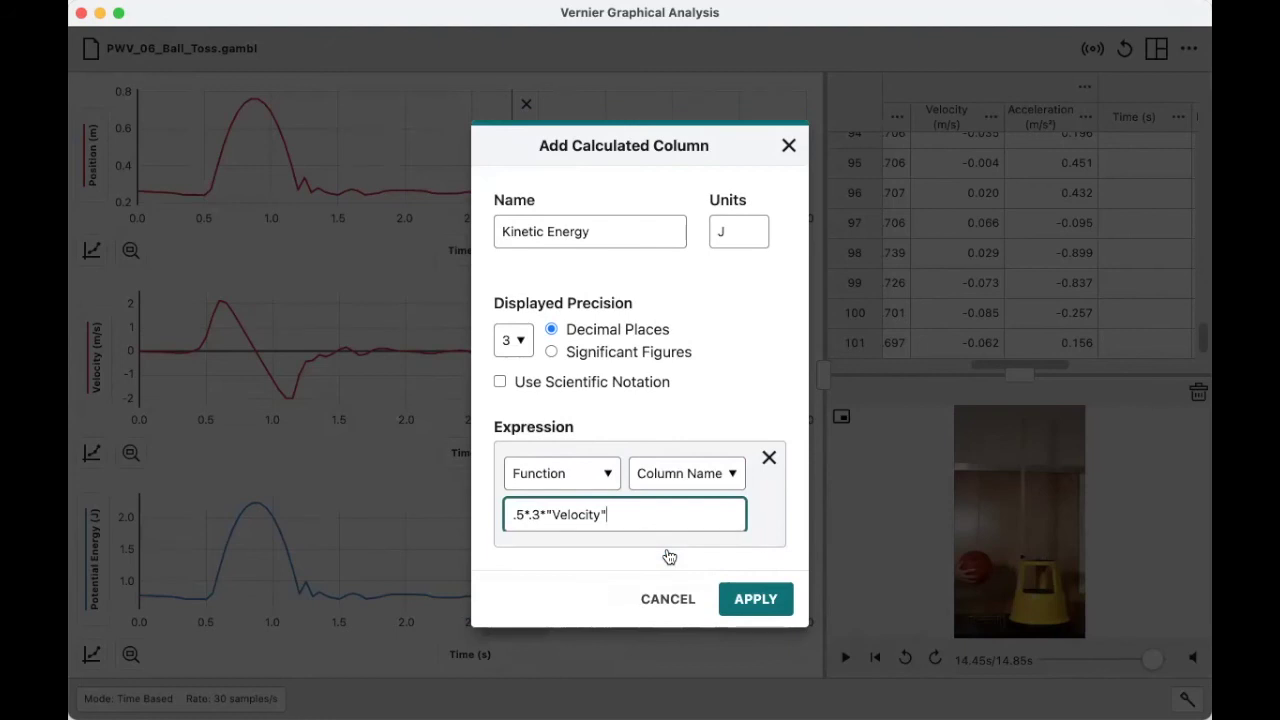
text(^2)
click(748, 598)
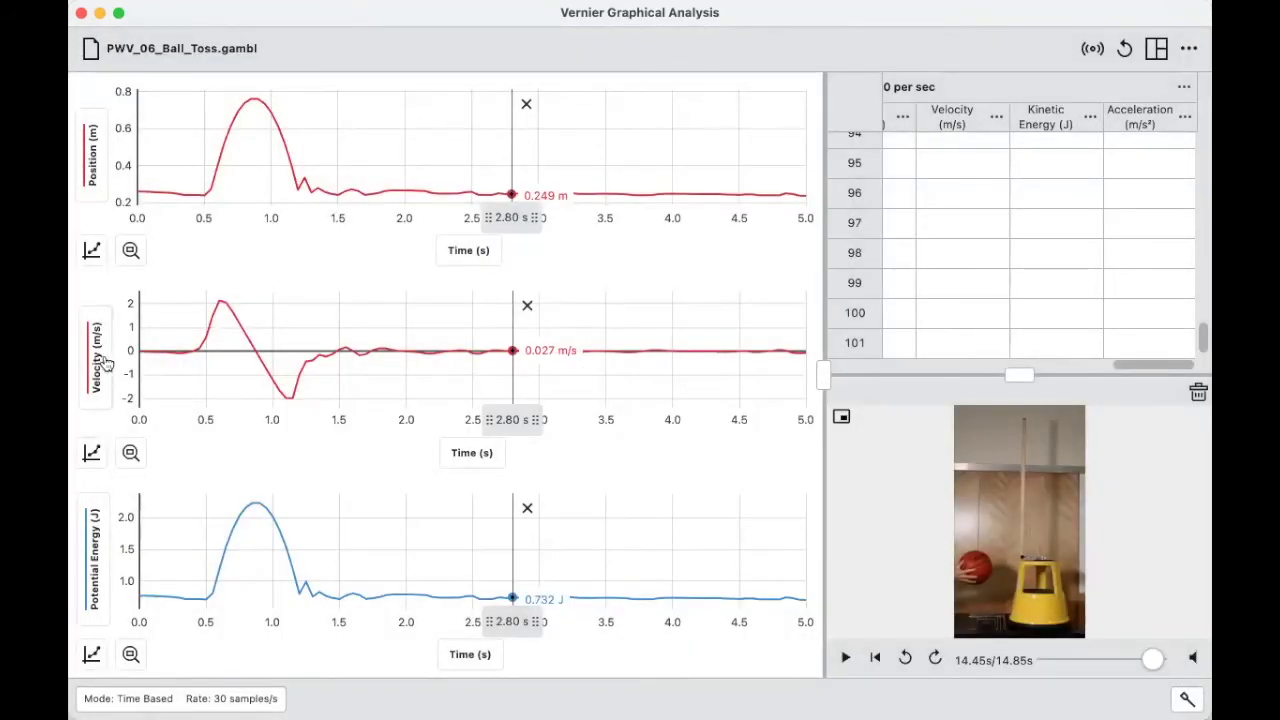
Make the middle graph plot Kinetic Energy instead of Velocity
click(102, 366)
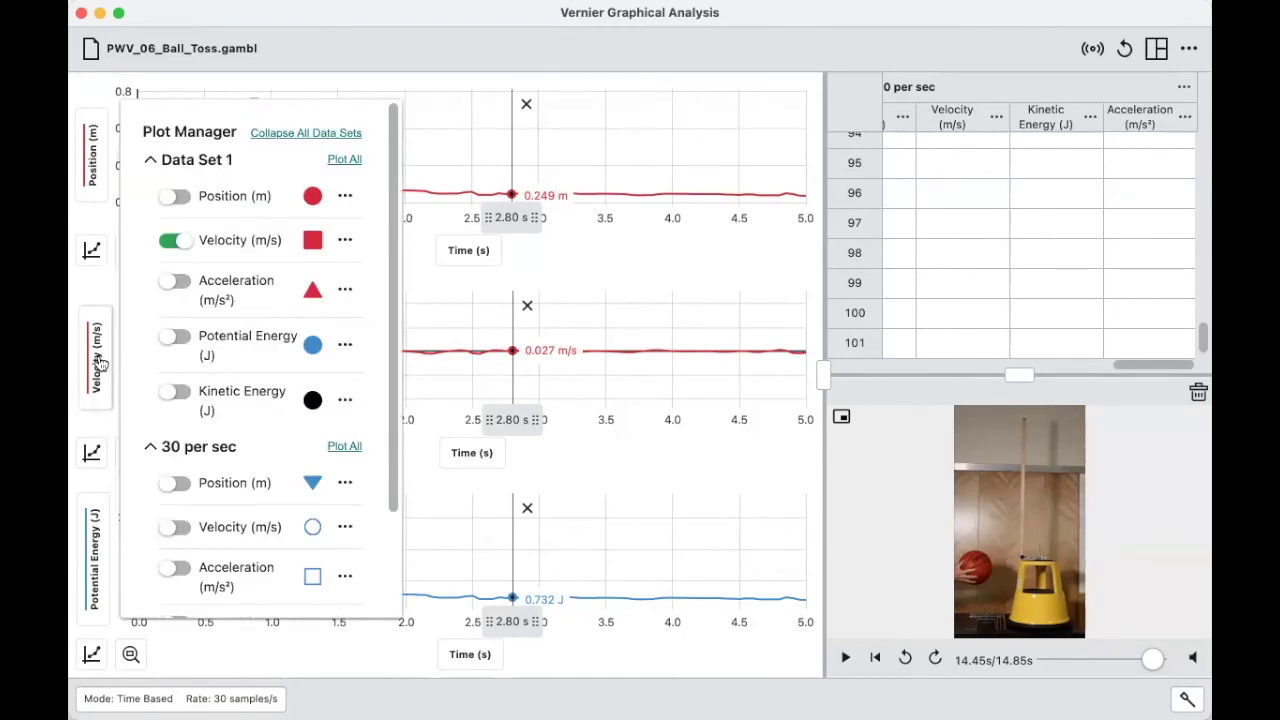
click(176, 399)
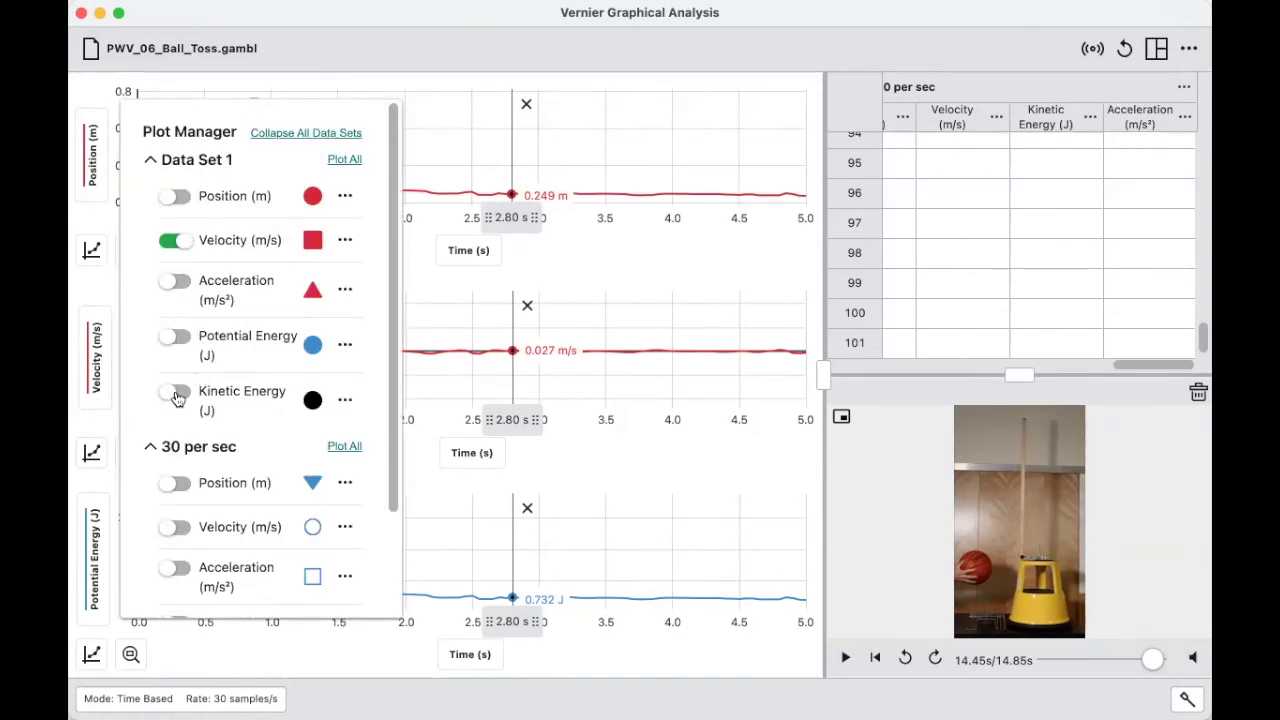
click(174, 247)
click(480, 330)
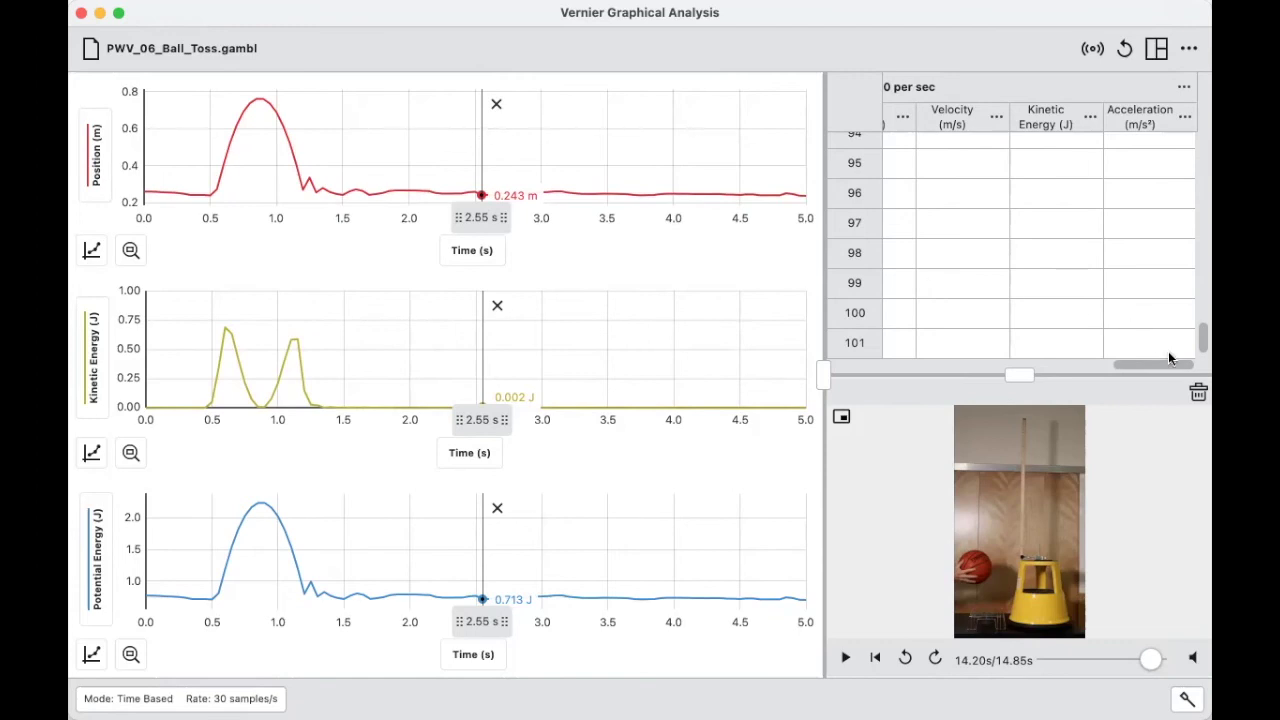
Add a calculated column named 'Total Energy' with units J
drag(1166, 360, 1027, 364)
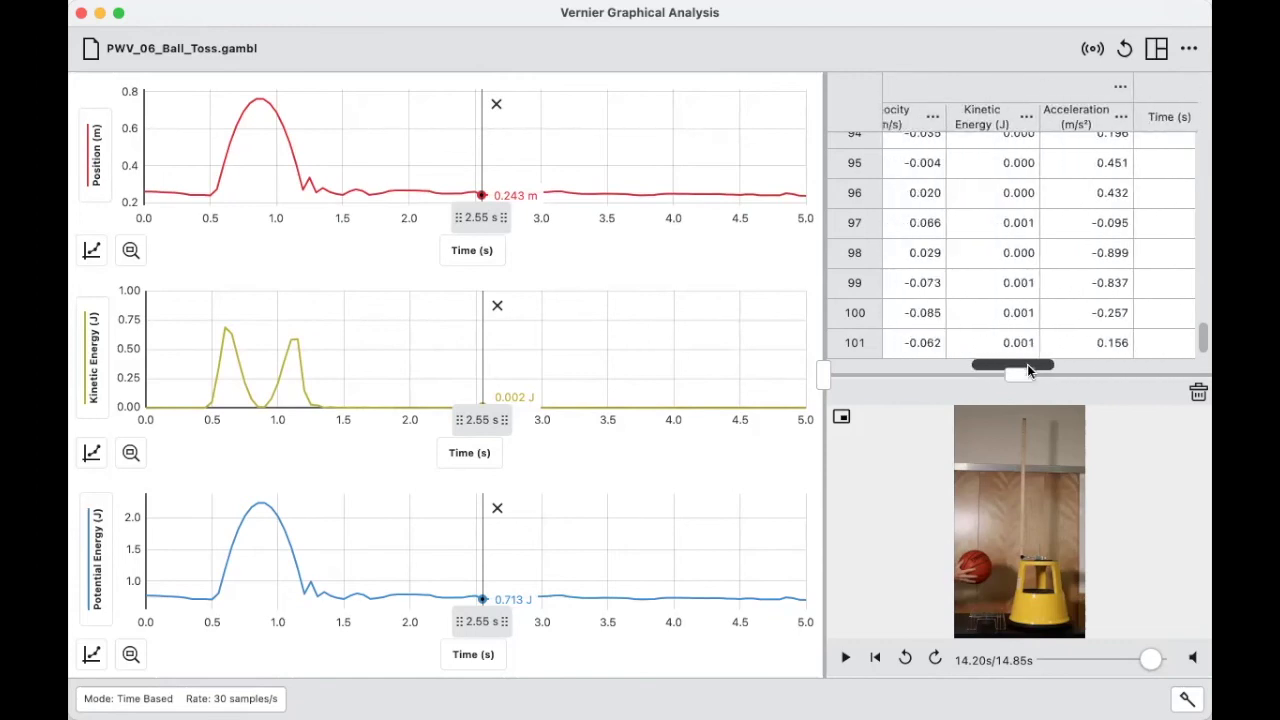
click(1026, 119)
click(1007, 242)
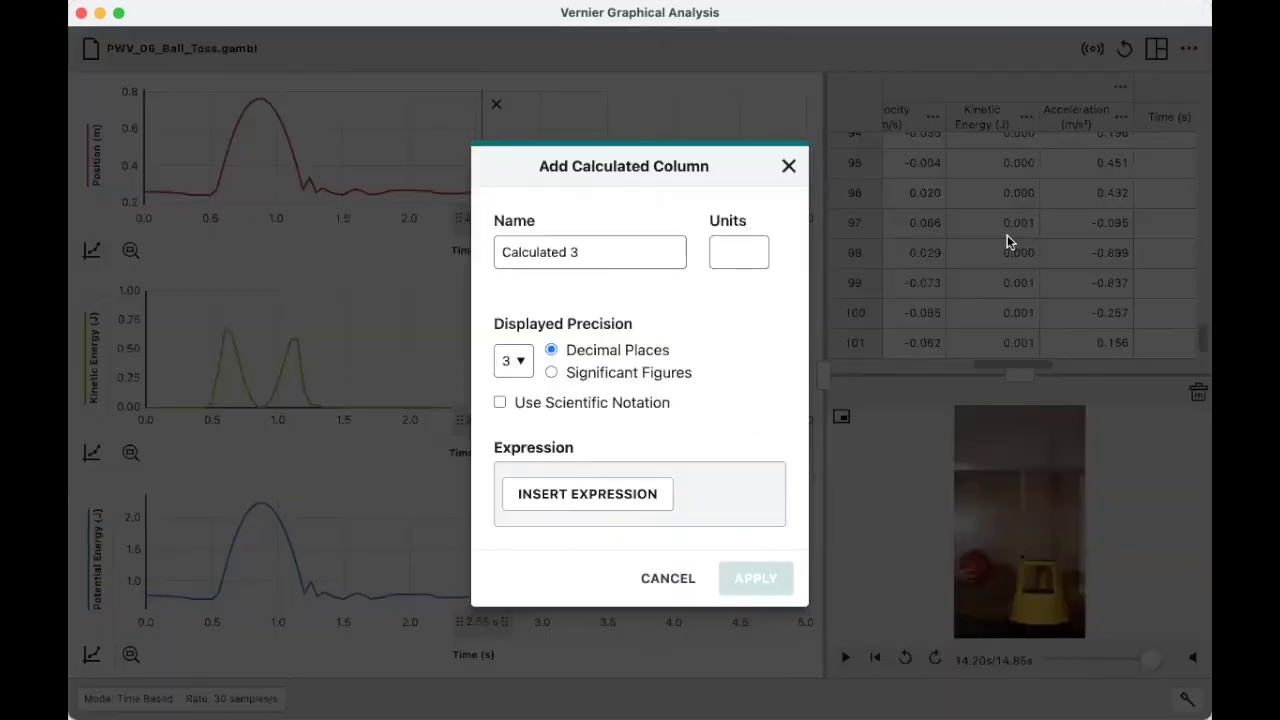
triple_click(614, 251)
text(Total Energy)
click(750, 254)
text(J)
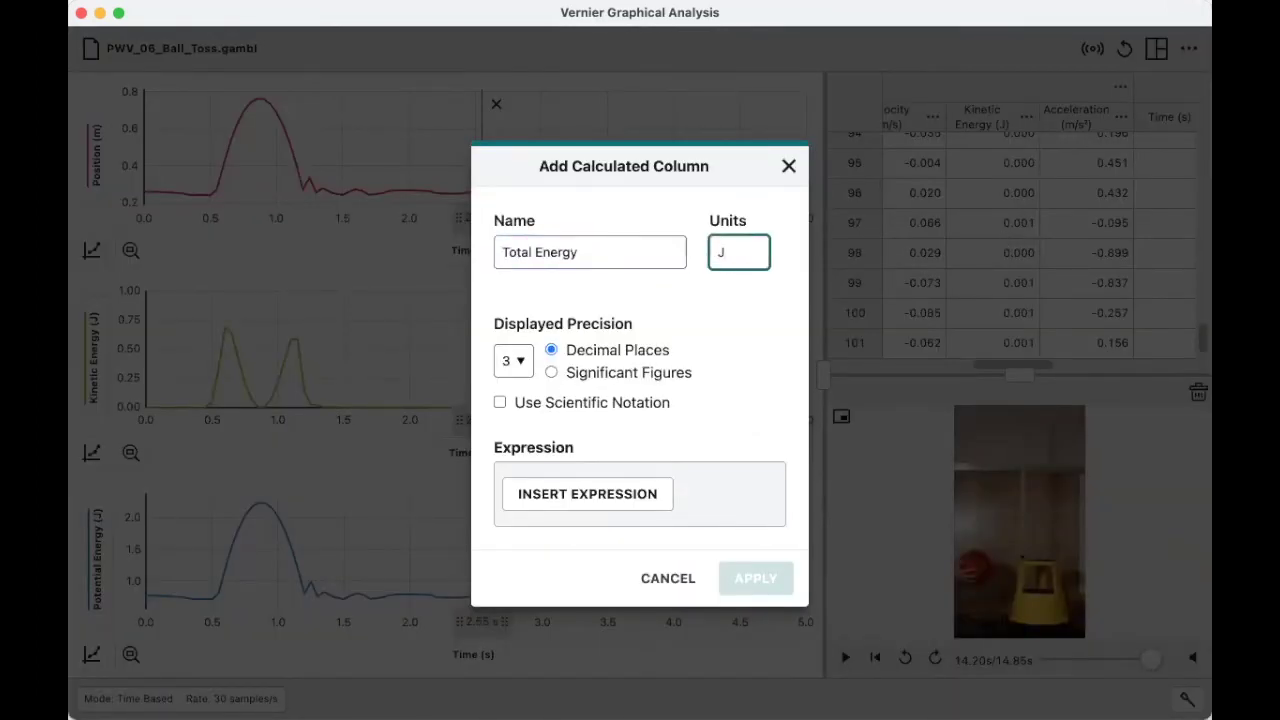
Define it as Kinetic Energy plus Potential Energy and create the column
click(622, 493)
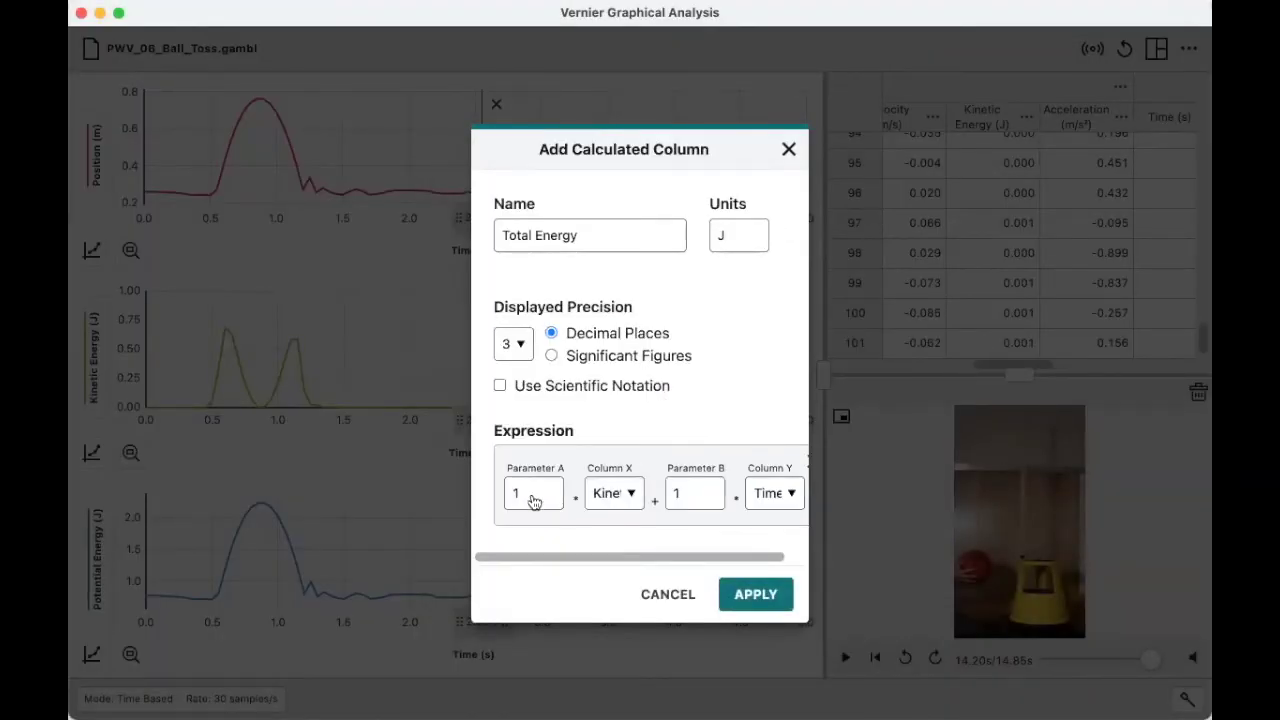
click(630, 497)
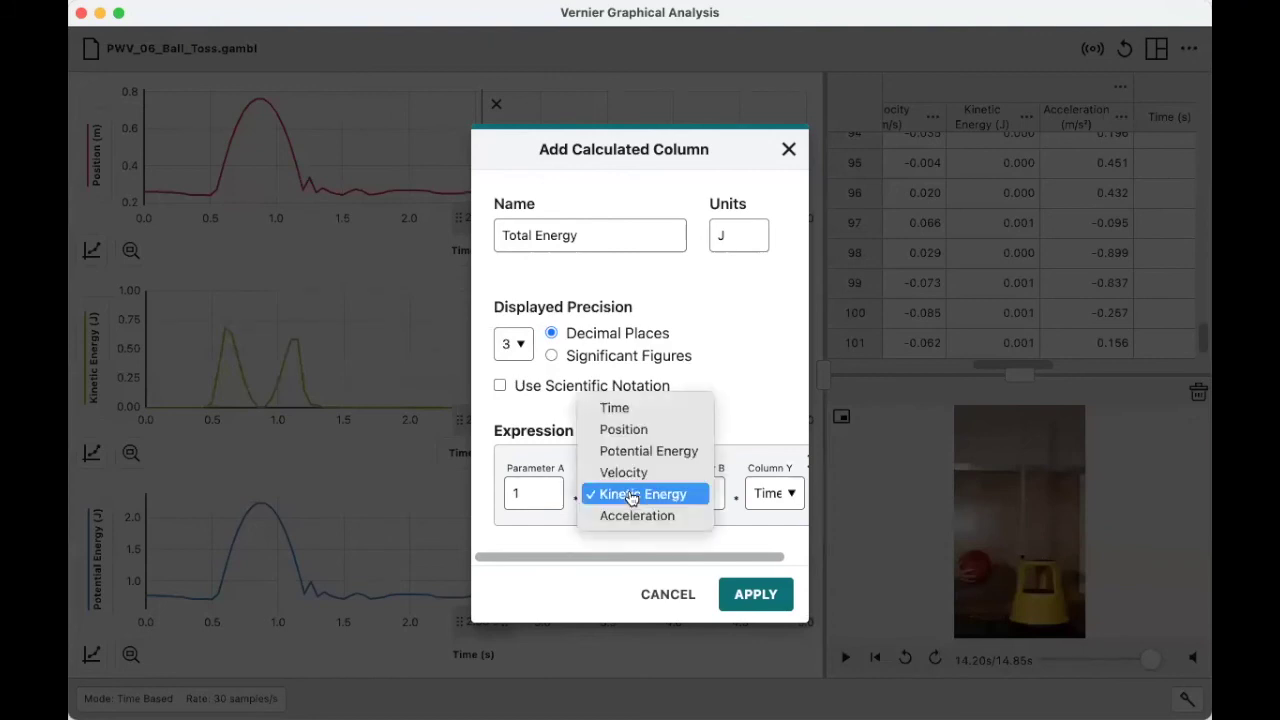
click(731, 433)
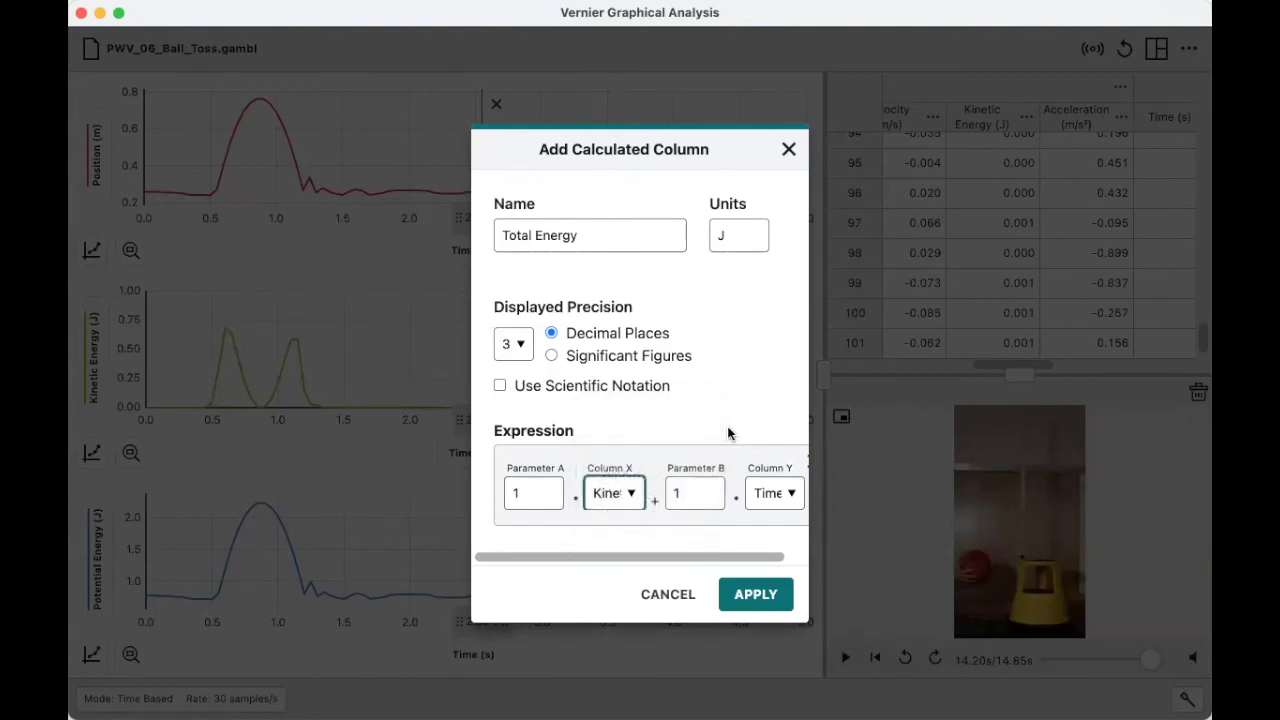
click(789, 494)
click(795, 538)
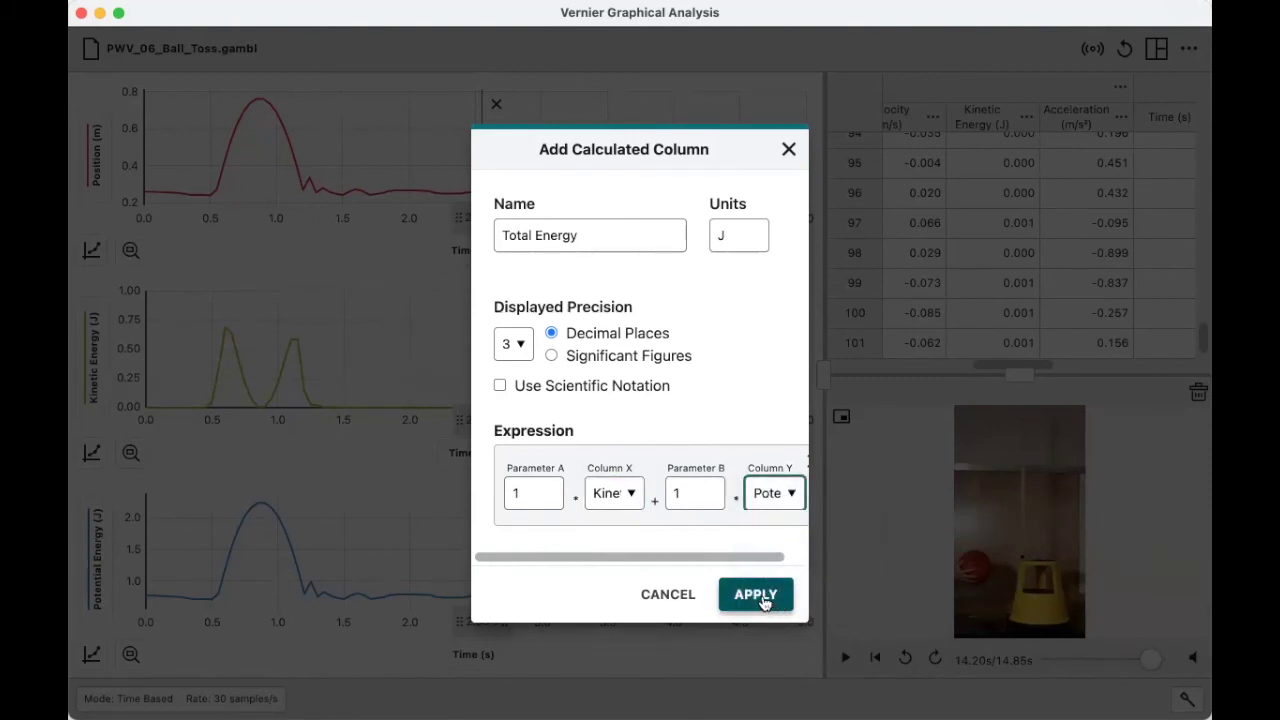
click(763, 597)
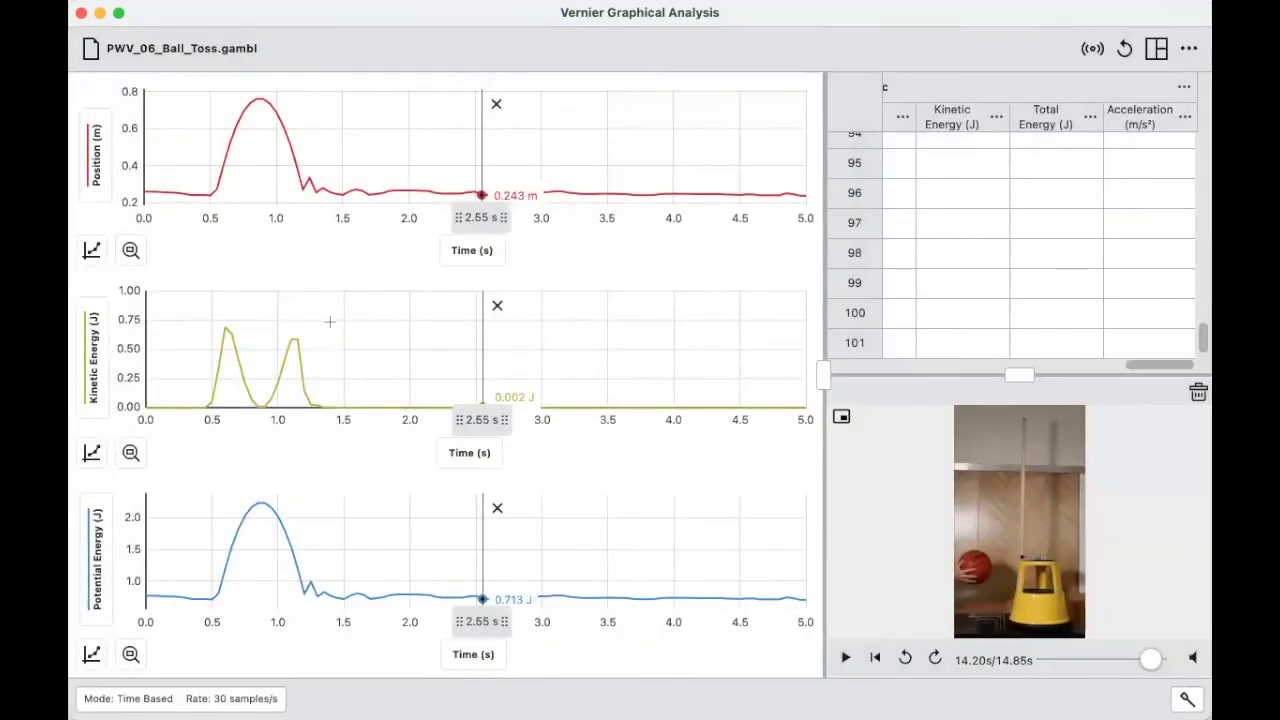
Swap the top graph's y-axis from Position to Total Energy and zoom to fit all its data
click(100, 158)
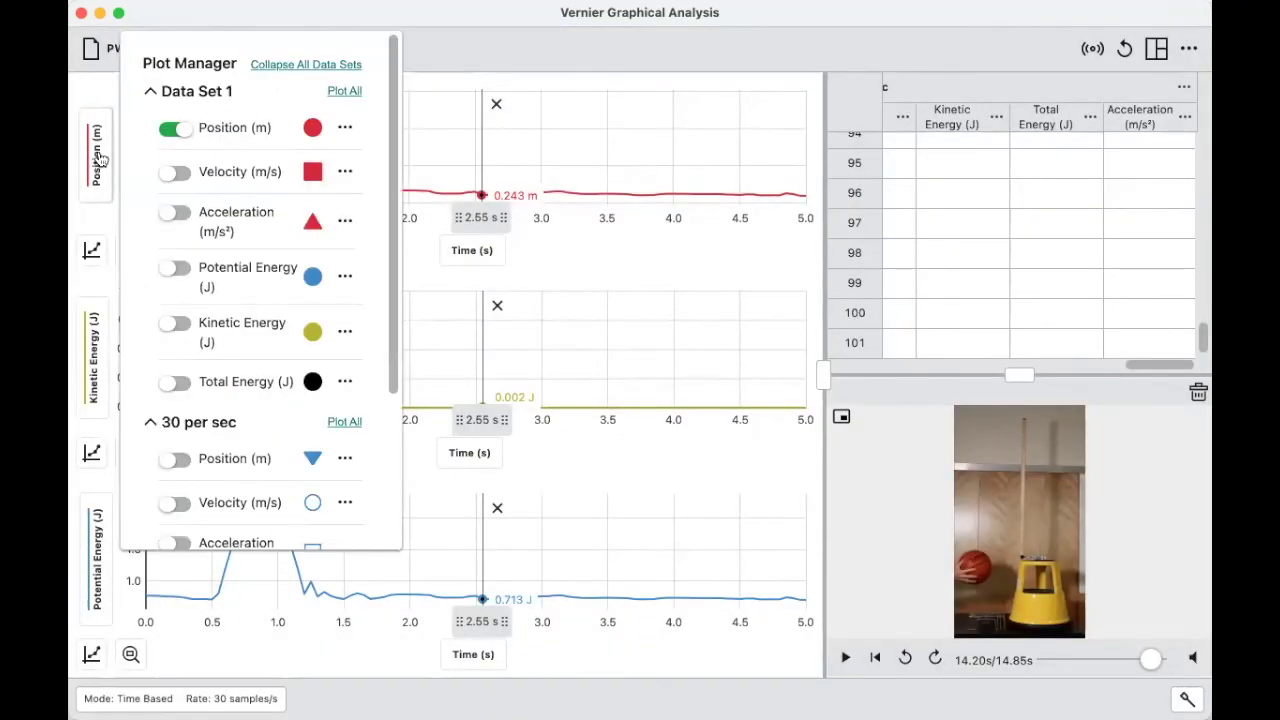
click(178, 383)
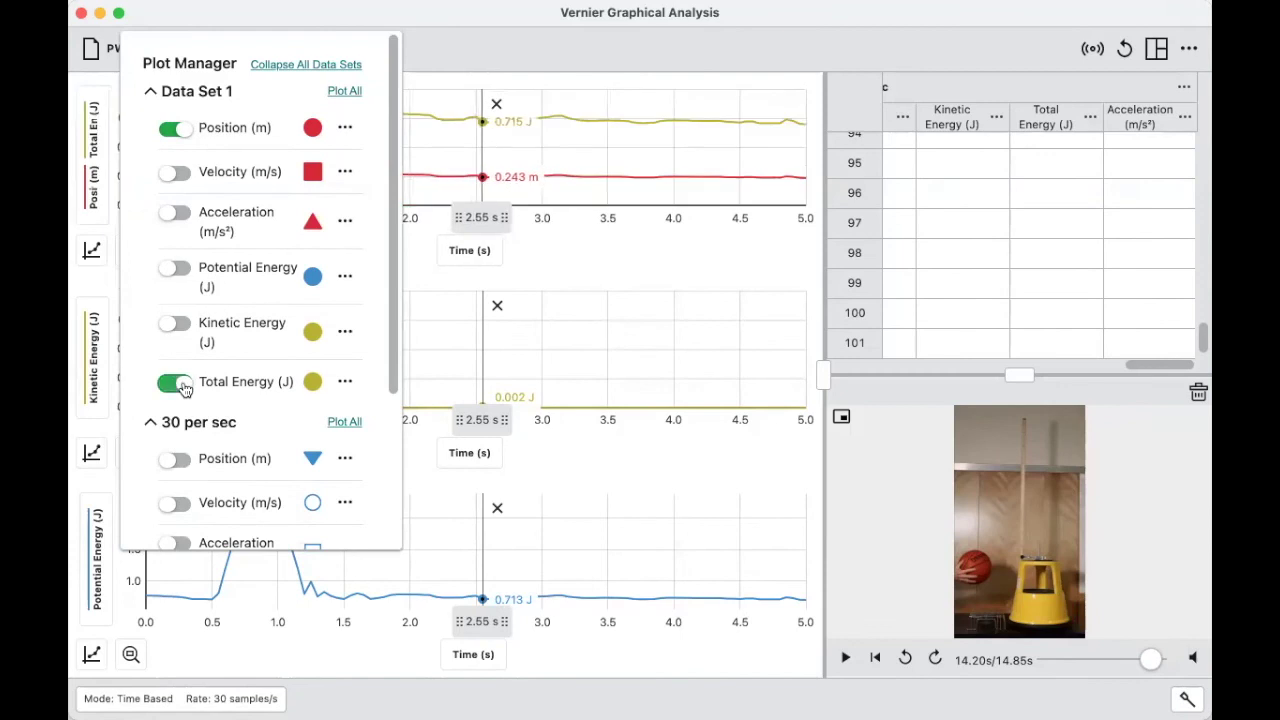
click(175, 130)
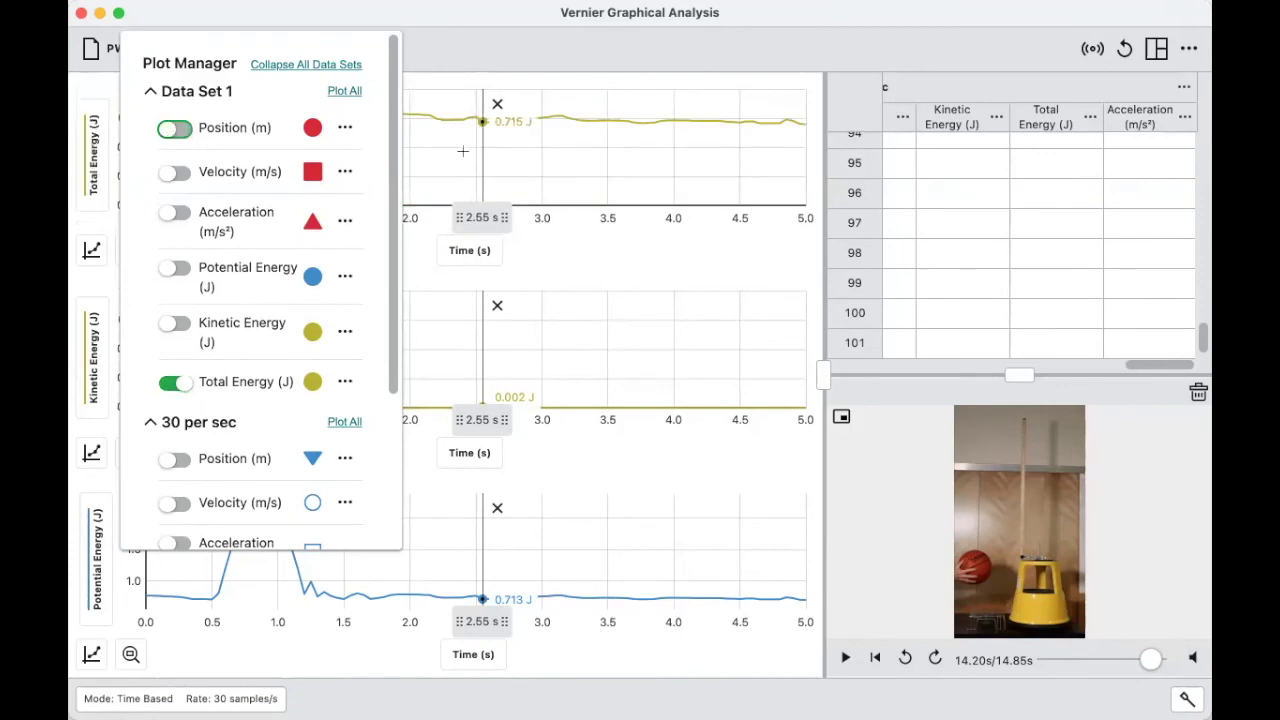
click(463, 151)
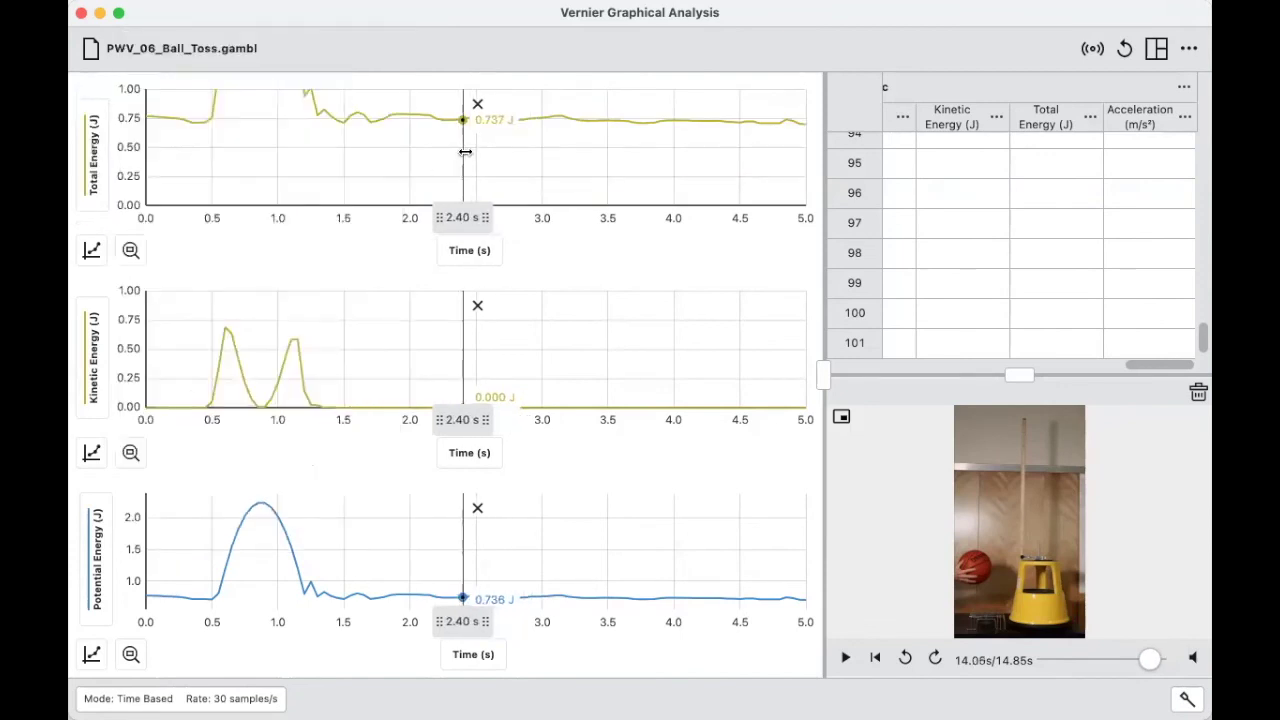
click(130, 252)
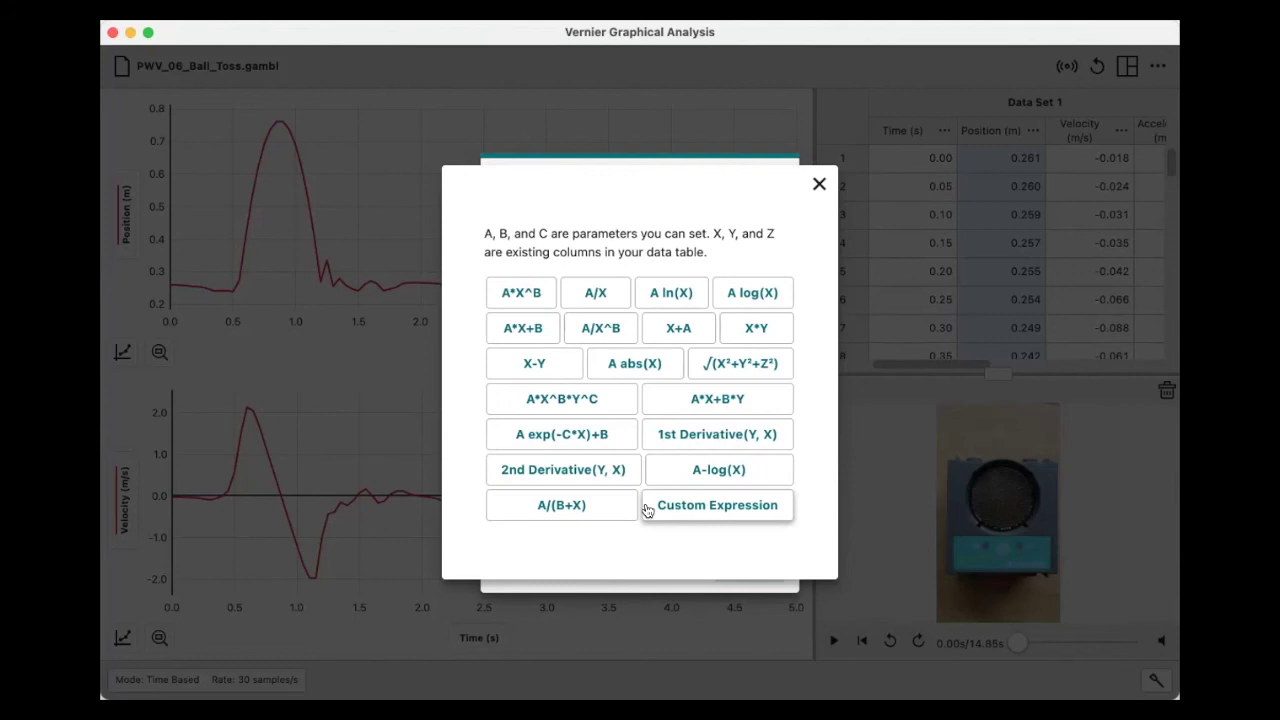
click(647, 511)
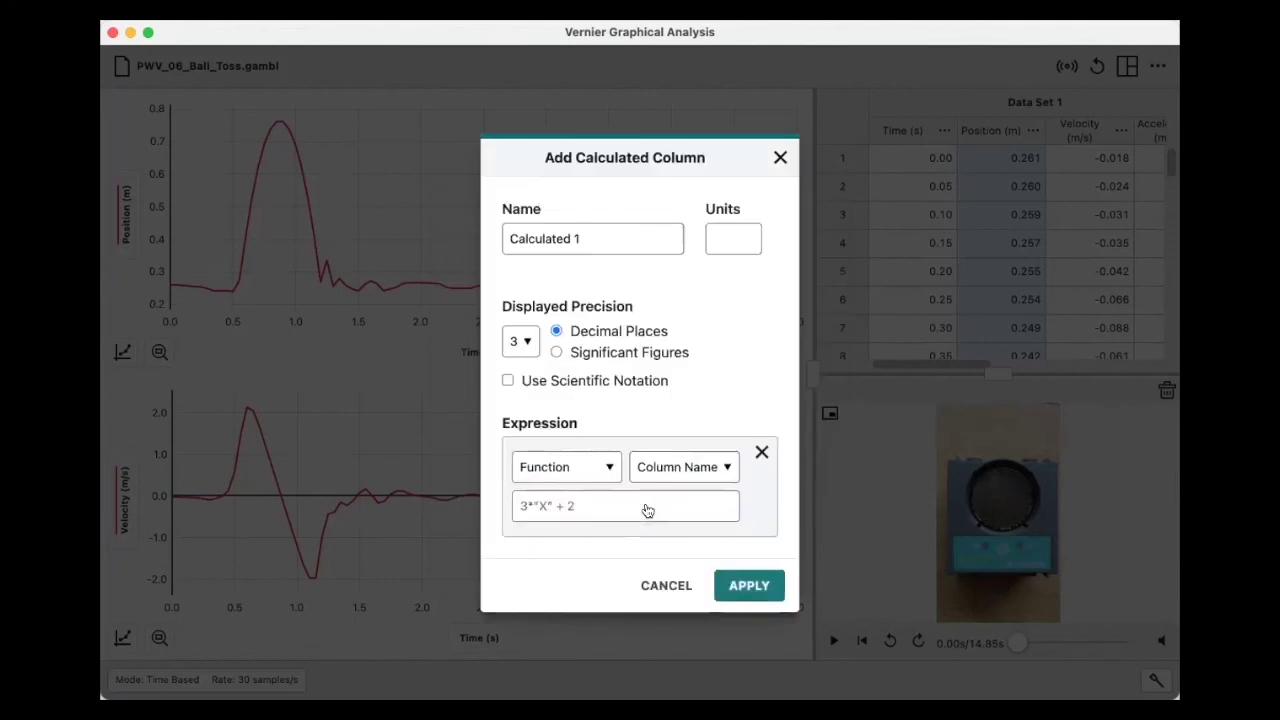
click(607, 467)
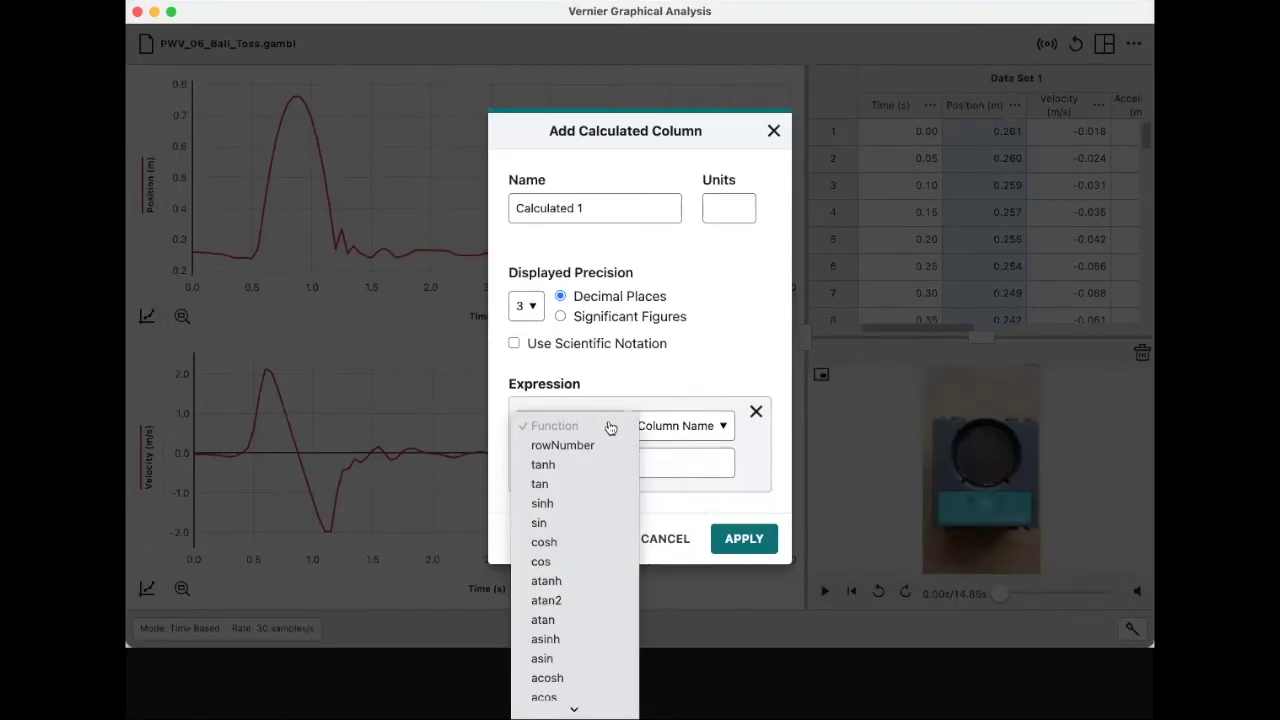
scroll(594, 455, down, 5)
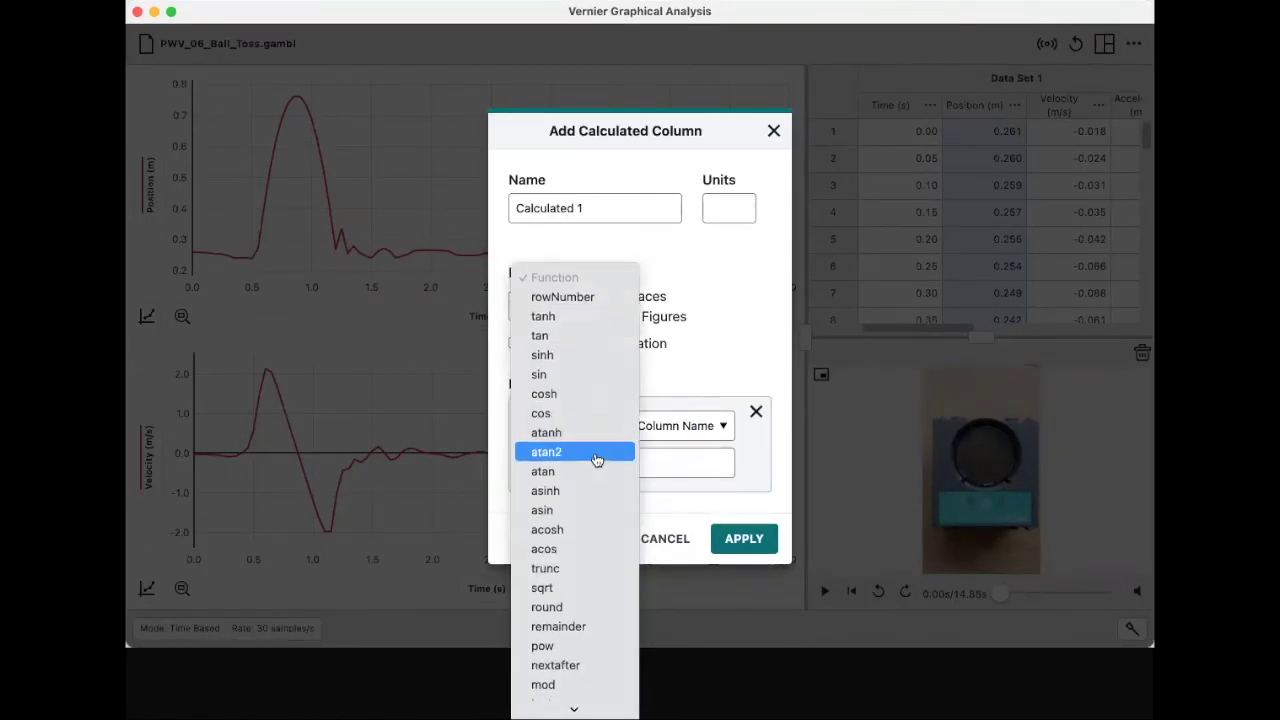
scroll(597, 459, down, 1)
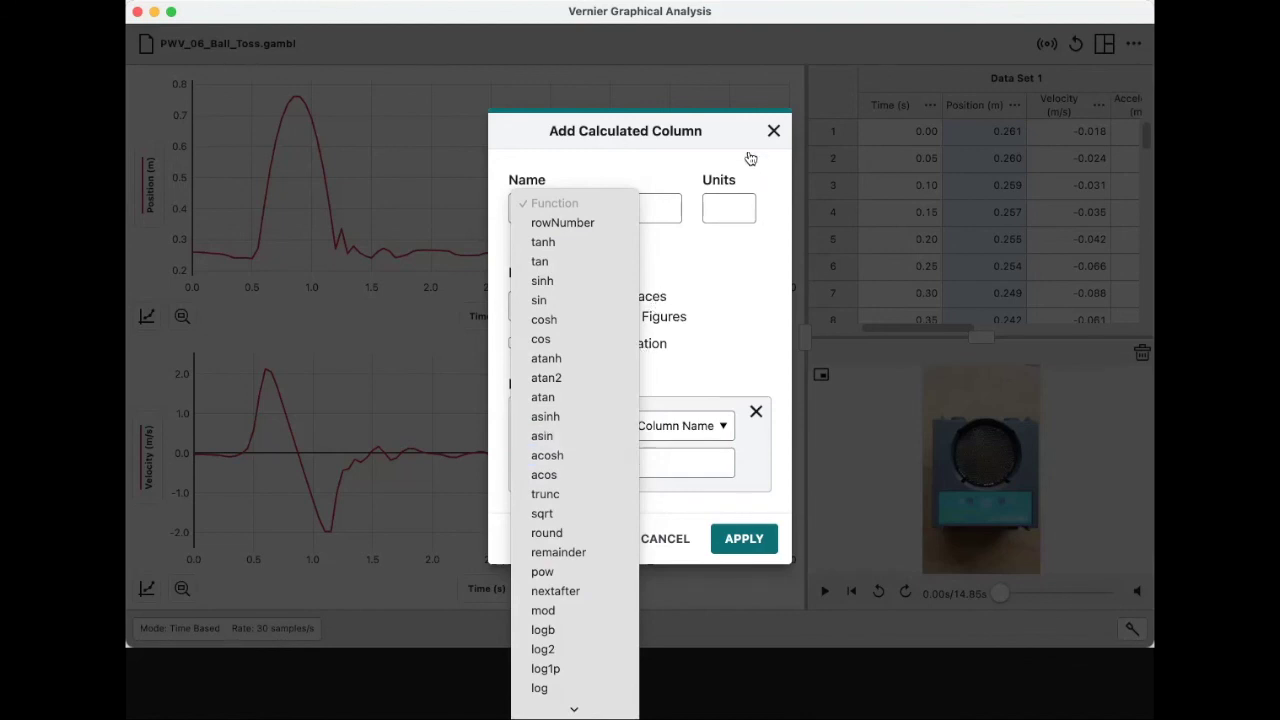
click(773, 130)
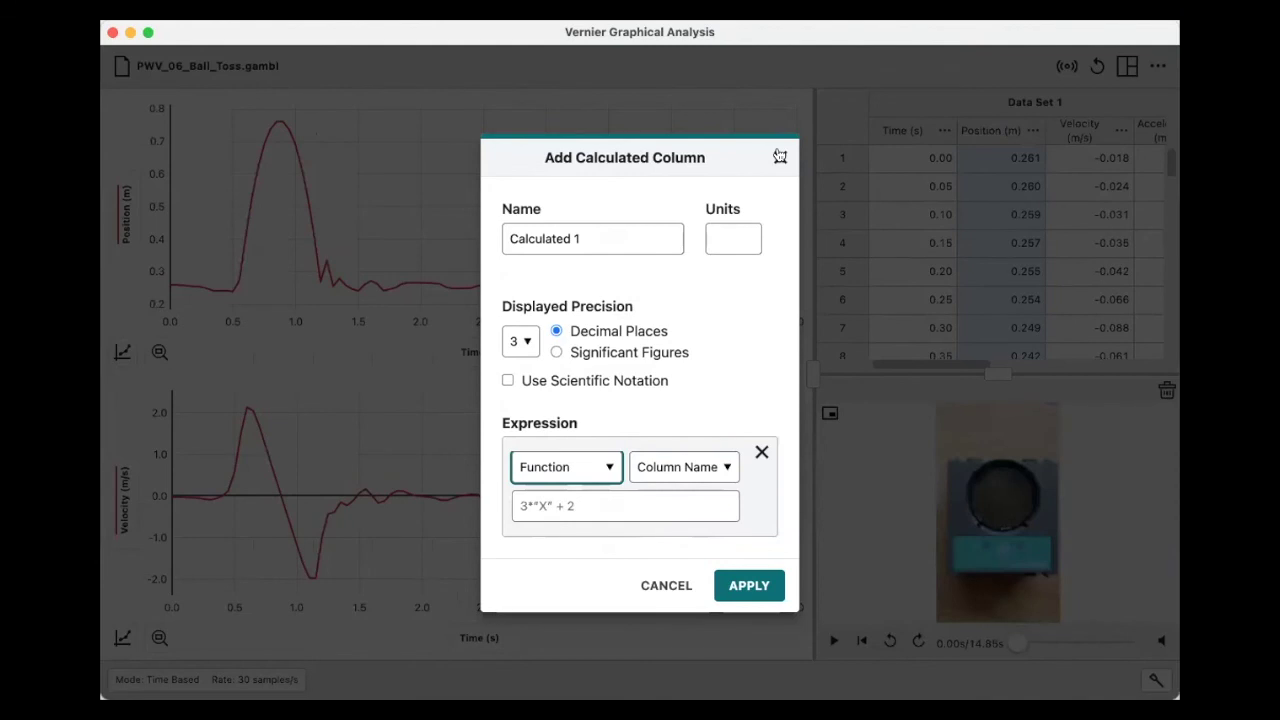
Cancel the new calculated column and show the extra options menu with About, User Manual and updates
click(779, 156)
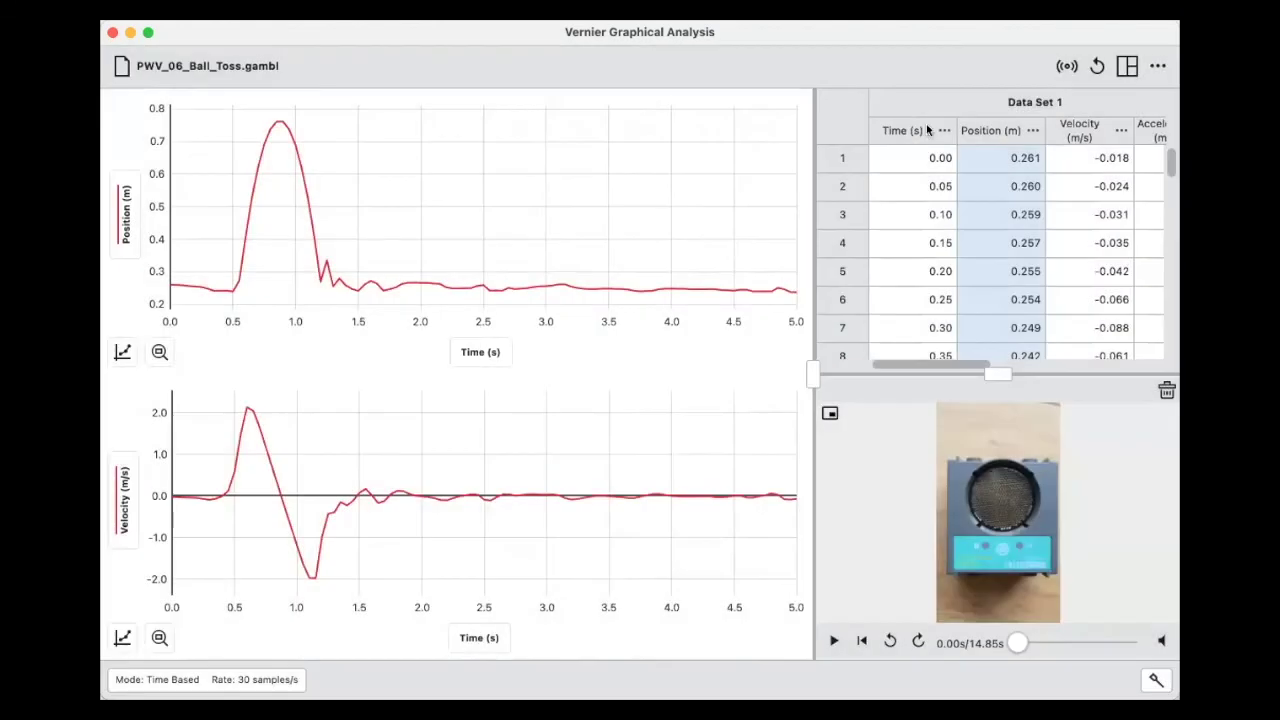
click(1158, 66)
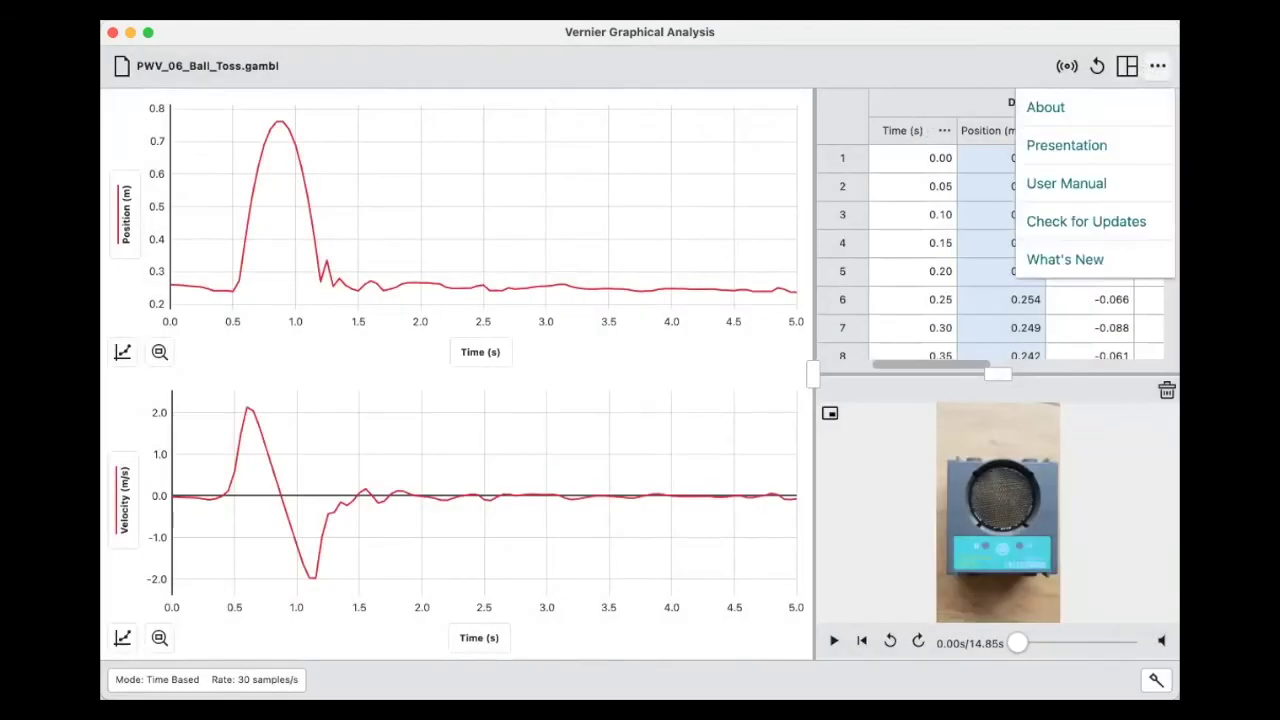